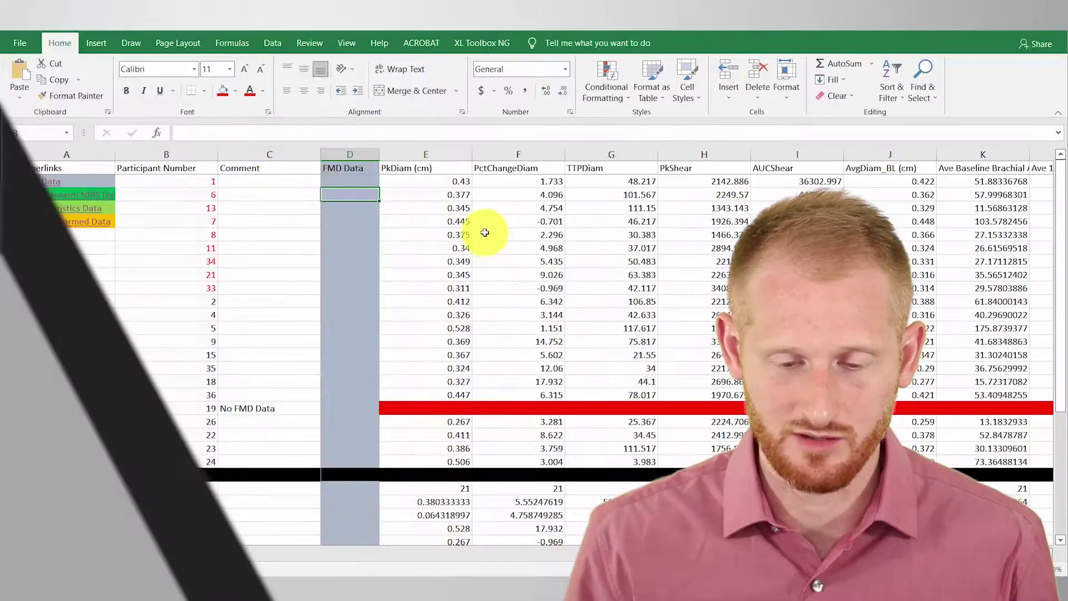
Step: Inspect the PctChangeDiam column and its values in rows 2 to 23
left_click(534, 168)
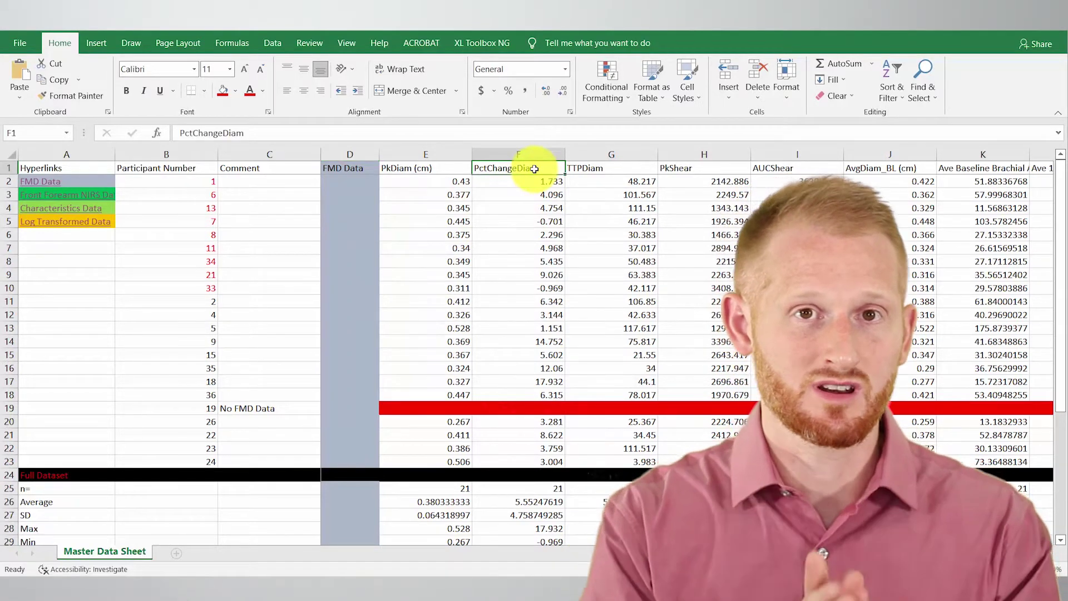
scroll(528, 175, "down", 8)
scroll(524, 210, "up", 8)
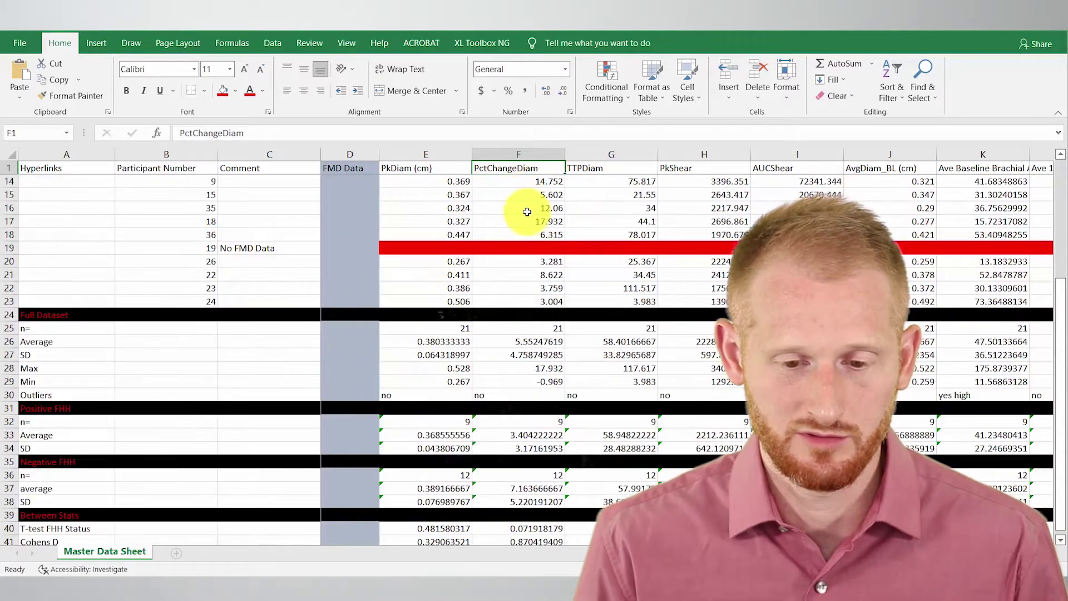
left_click_drag(514, 187, 508, 453)
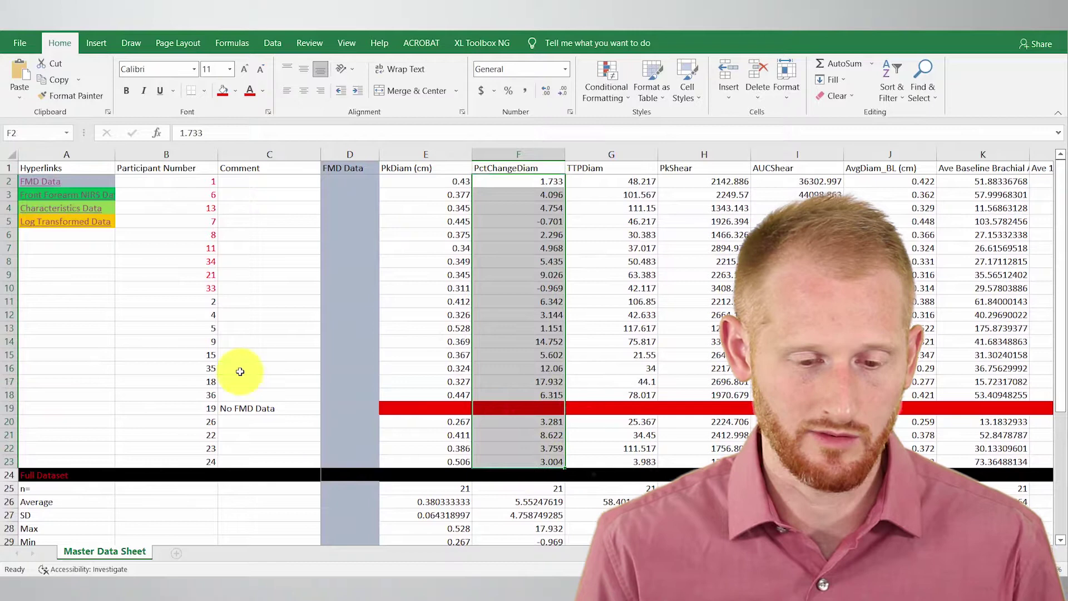
Step: Enter the label 'Pearsons Correlation r' in cell A42 below Cohens D
scroll(629, 337, "down", 8)
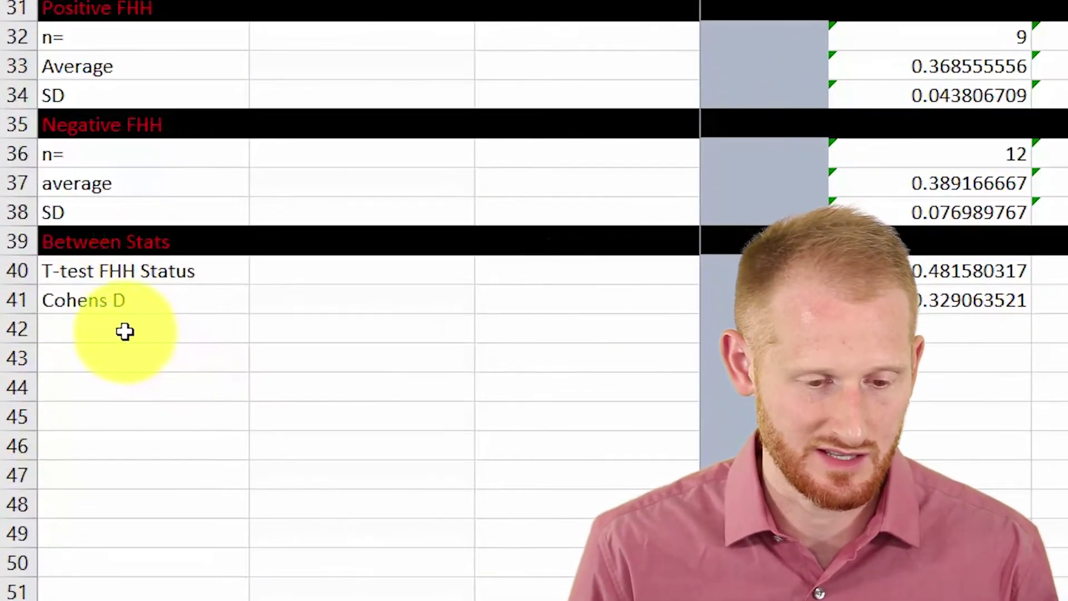
left_click(124, 332)
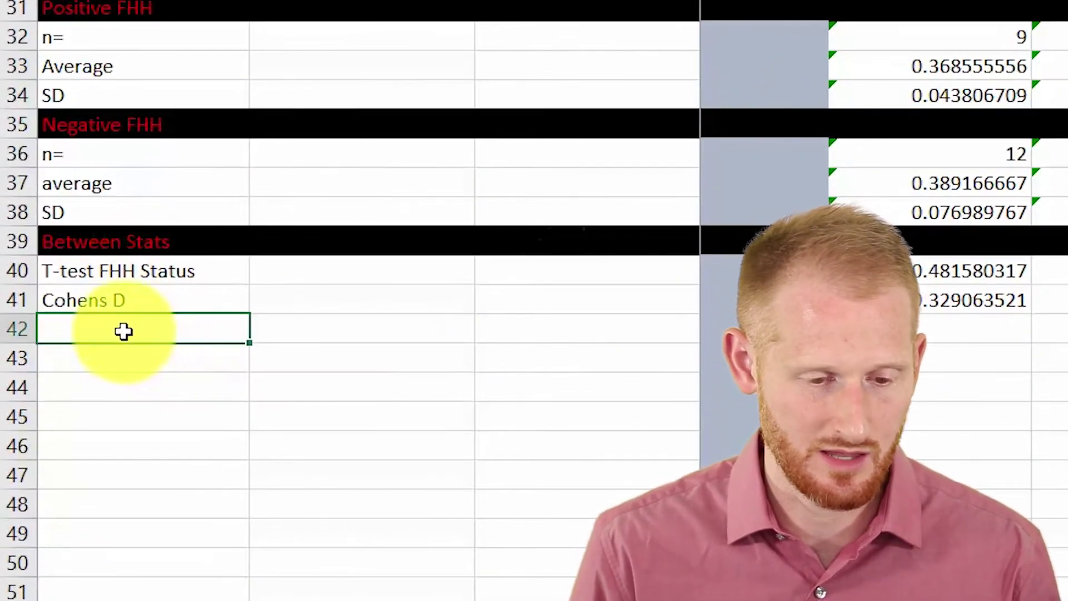
type("Pear")
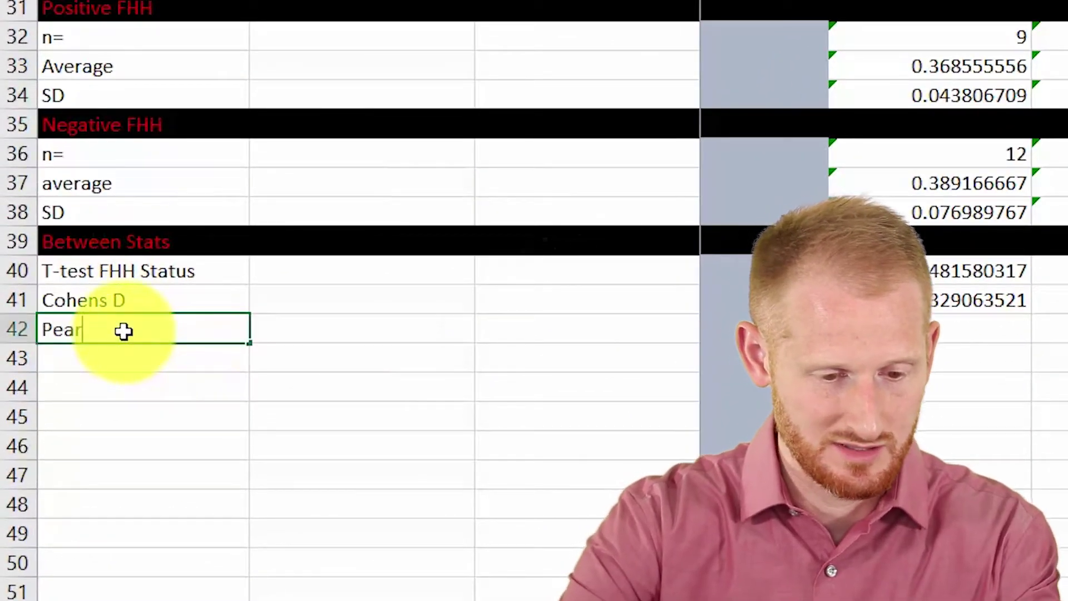
type("son C")
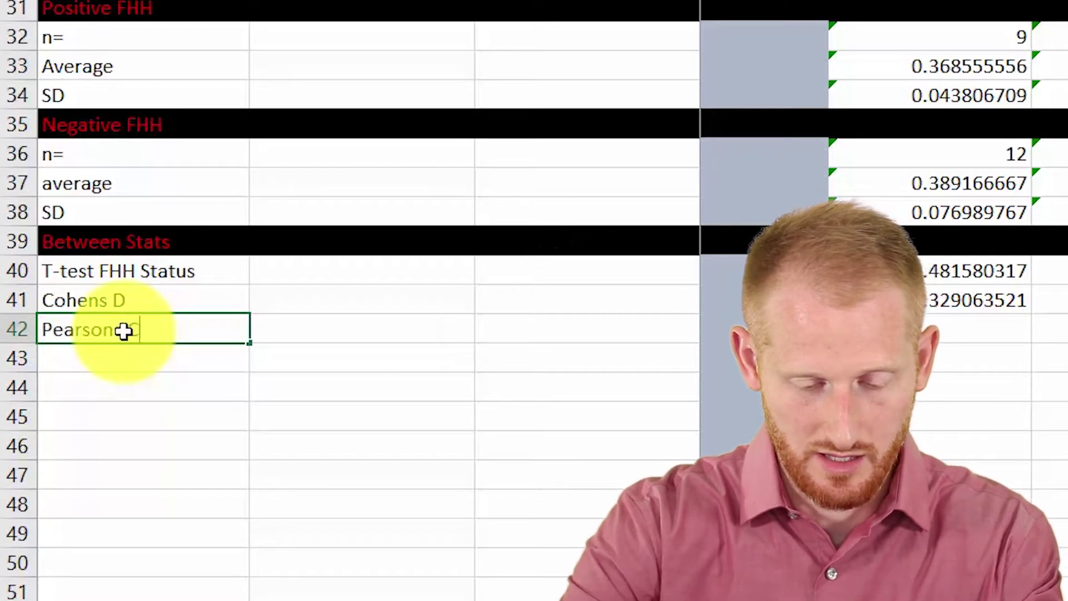
key("BackSpace")
key("BackSpace")
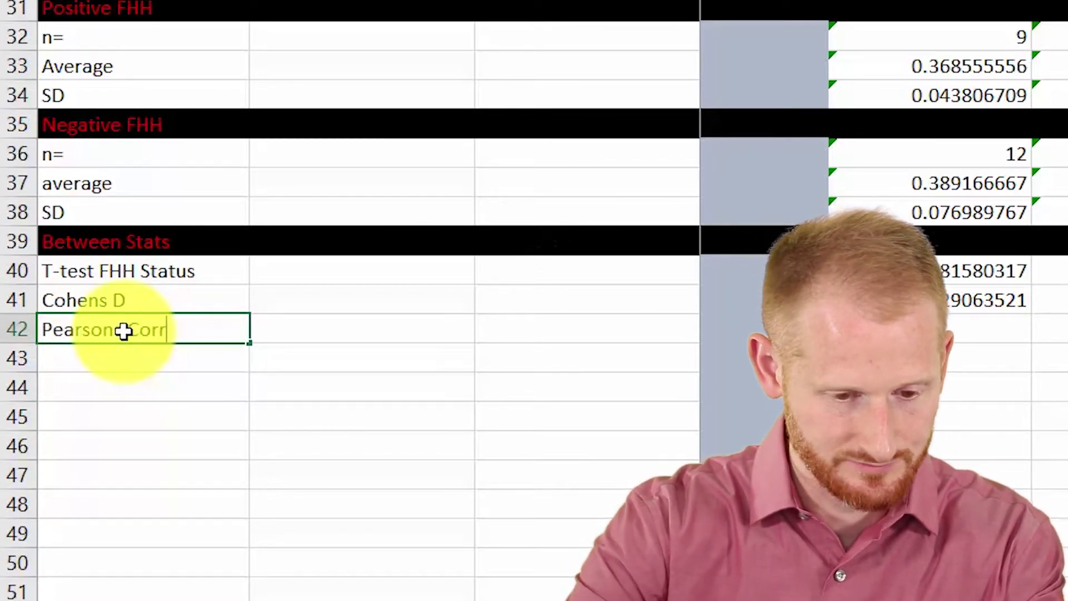
type("elation r")
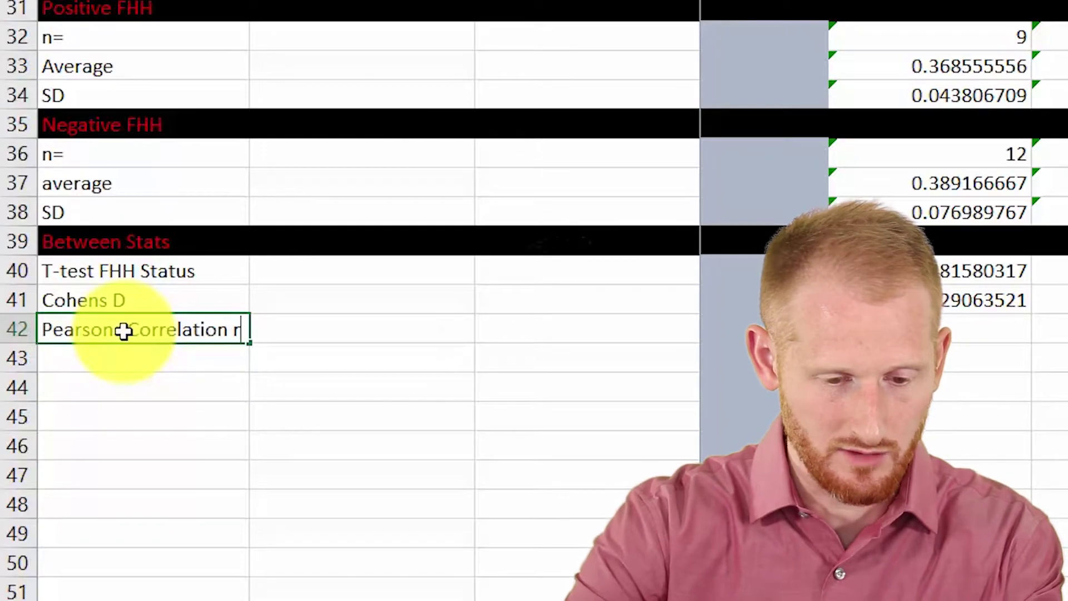
key("Tab")
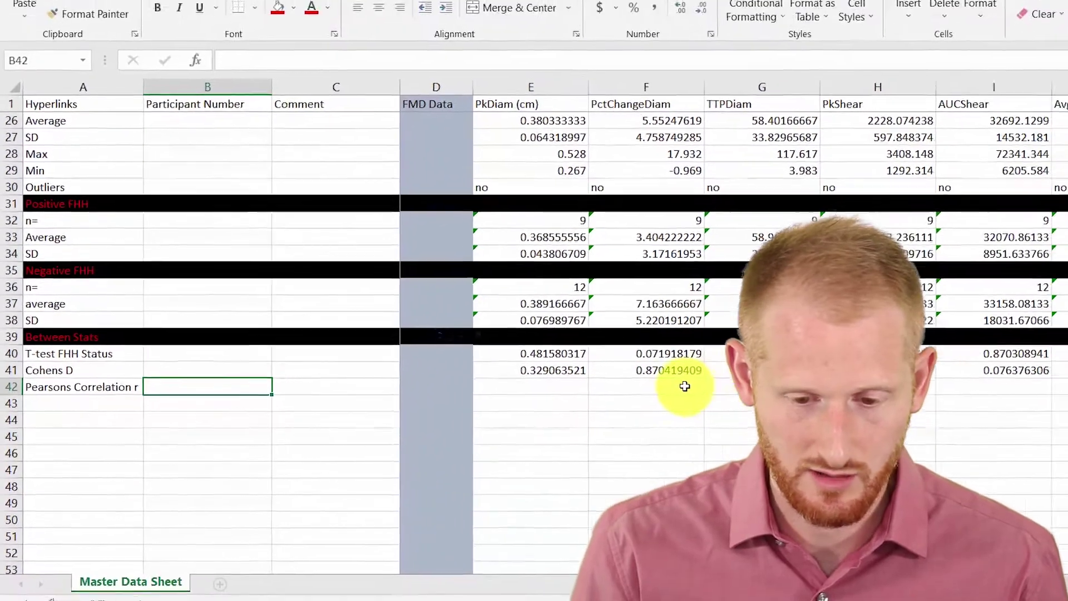
left_click(684, 385)
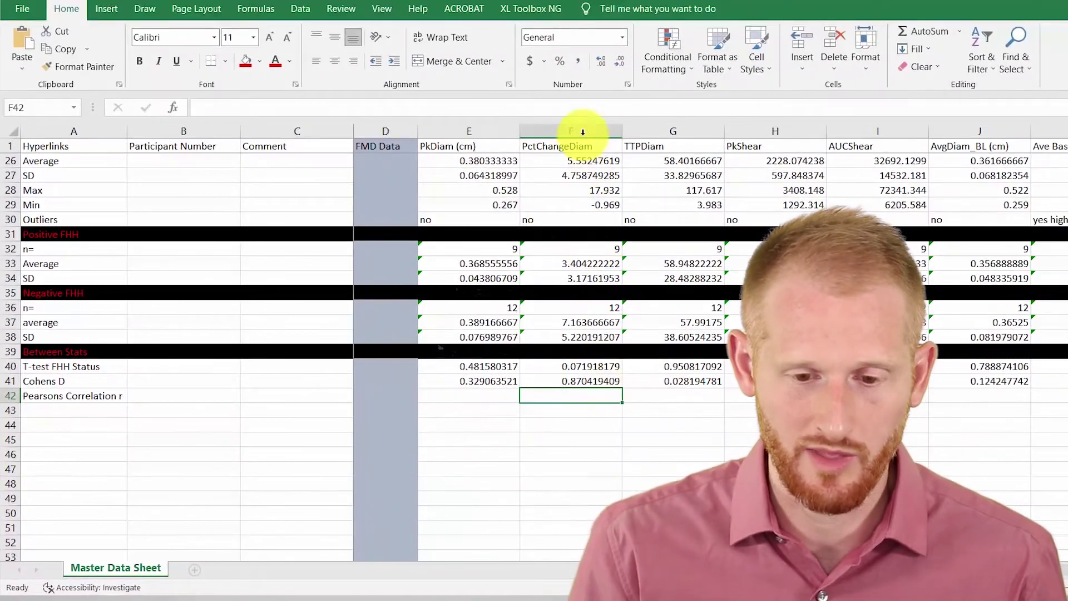
scroll(593, 278, "up", 8)
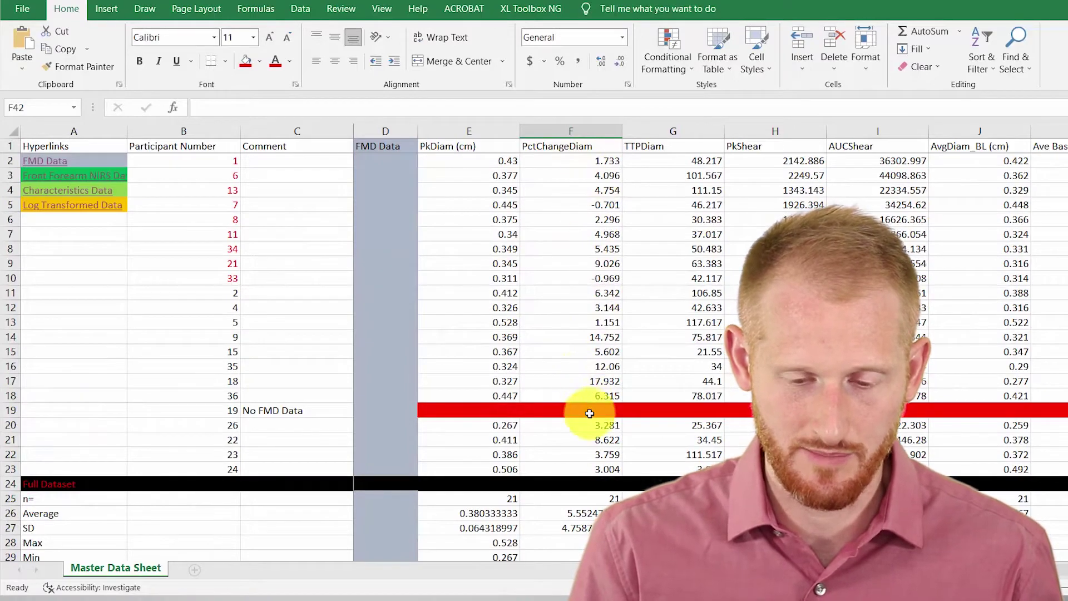
scroll(588, 414, "down", 3)
scroll(587, 414, "down", 4)
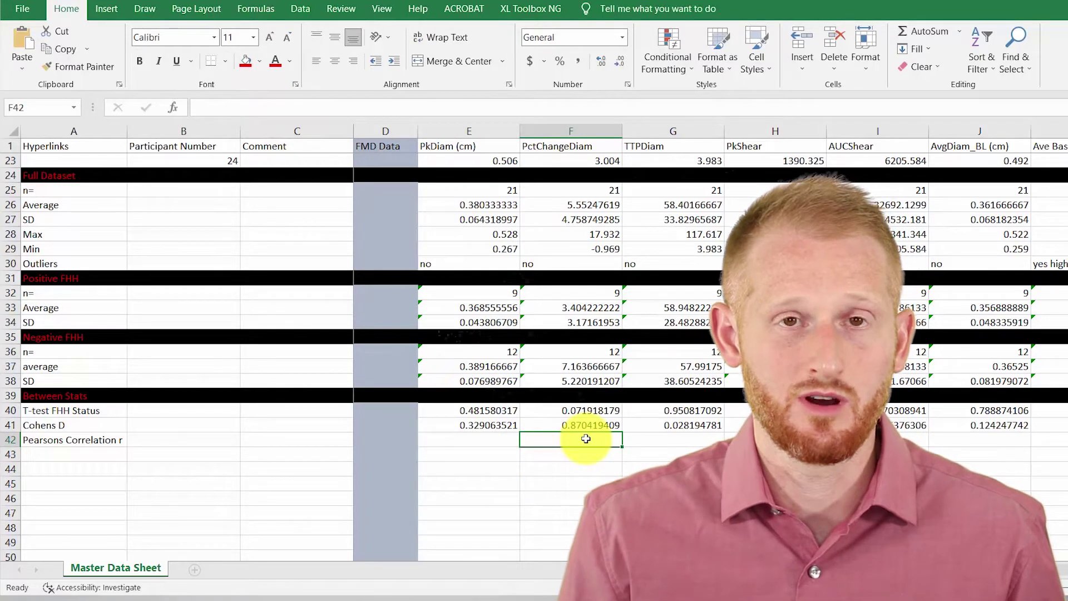
Step: Enter =PEARSON(F2:F23,F2:F23) in F42, correlating PctChangeDiam with itself to return 1
left_click(312, 106)
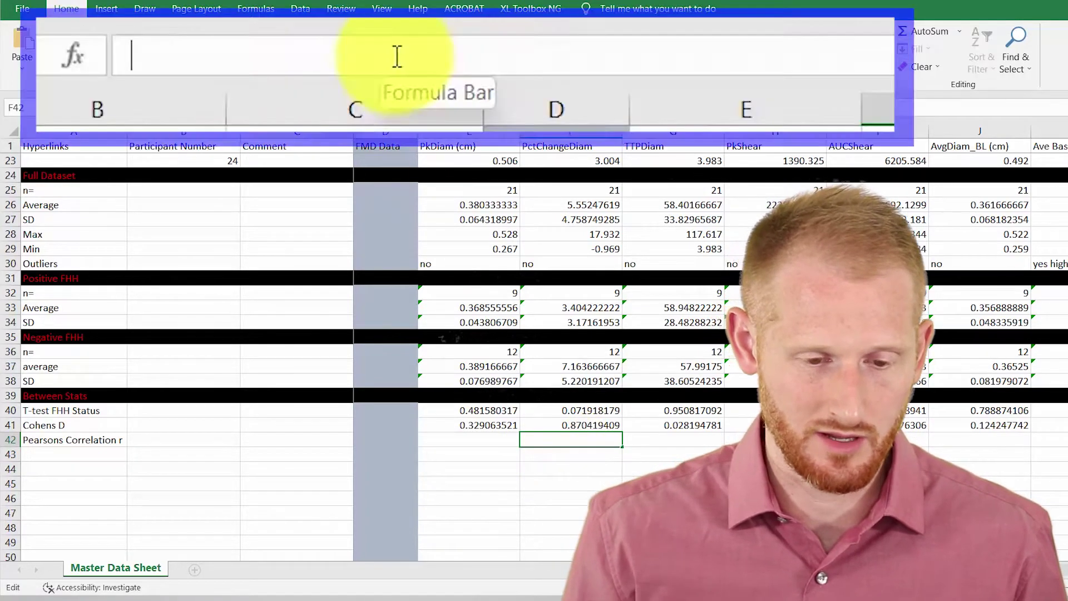
type("=")
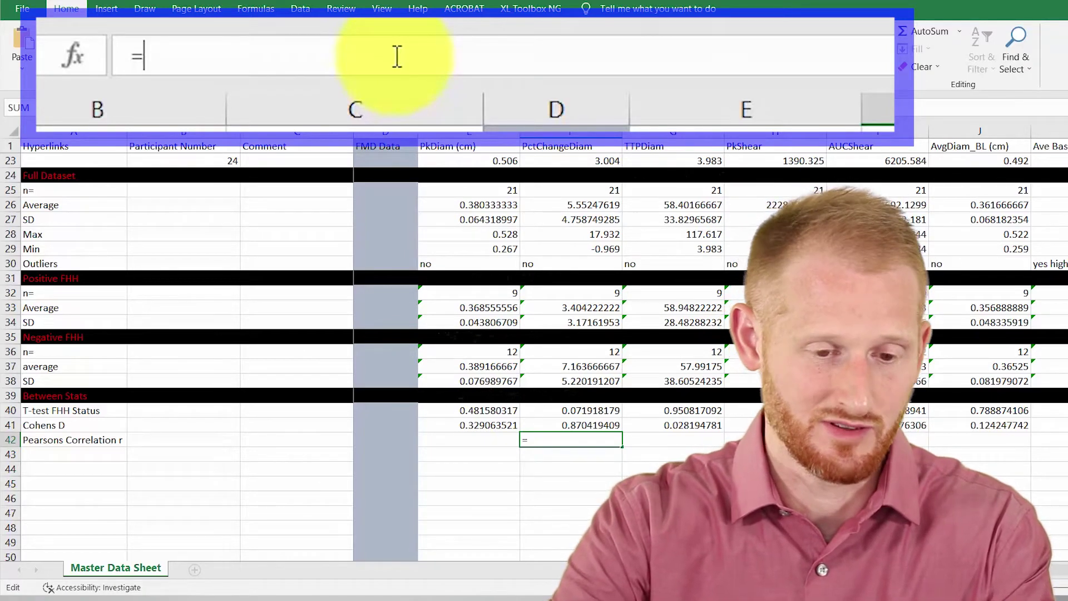
type("pear")
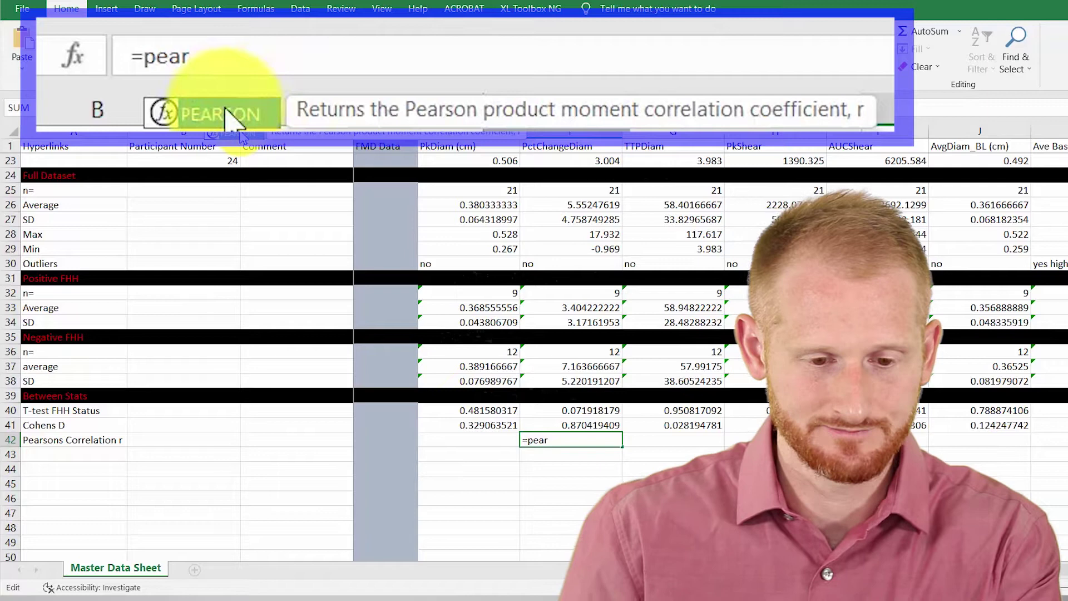
double_click(239, 134)
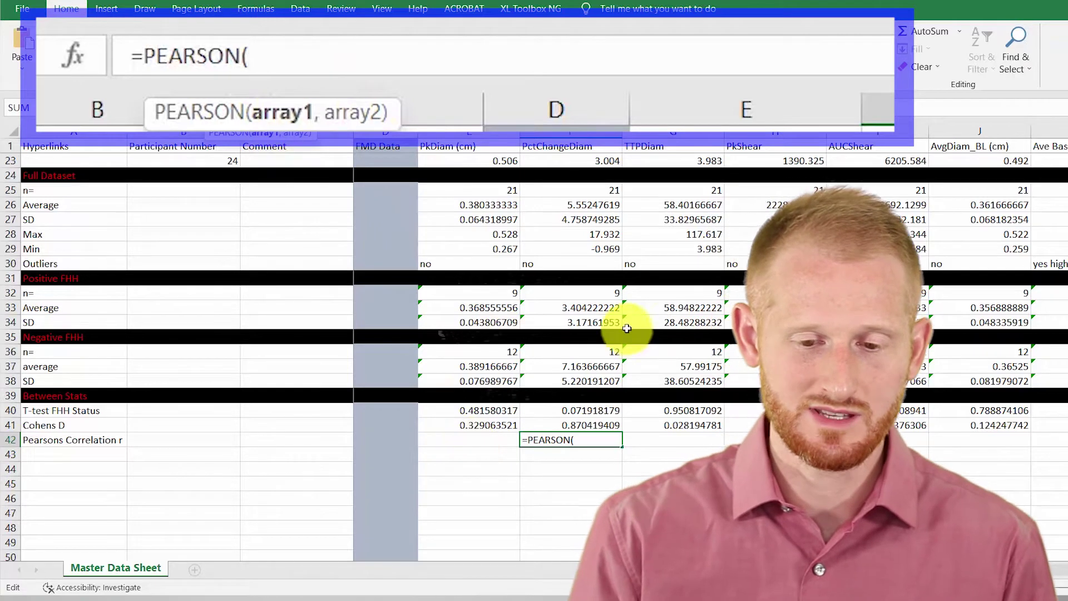
scroll(597, 394, "up", 7)
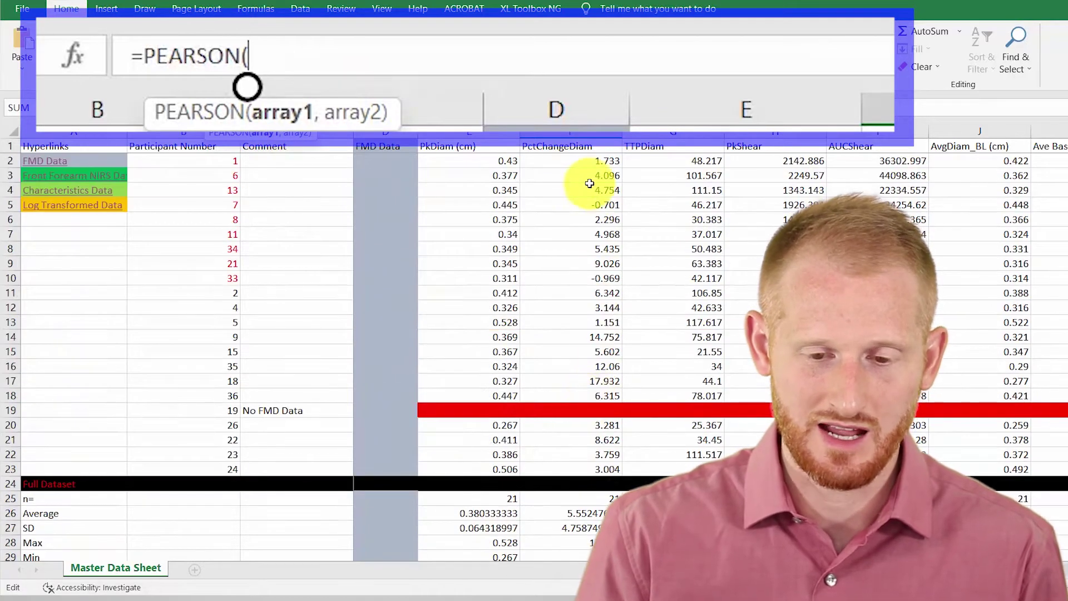
left_click_drag(588, 160, 581, 464)
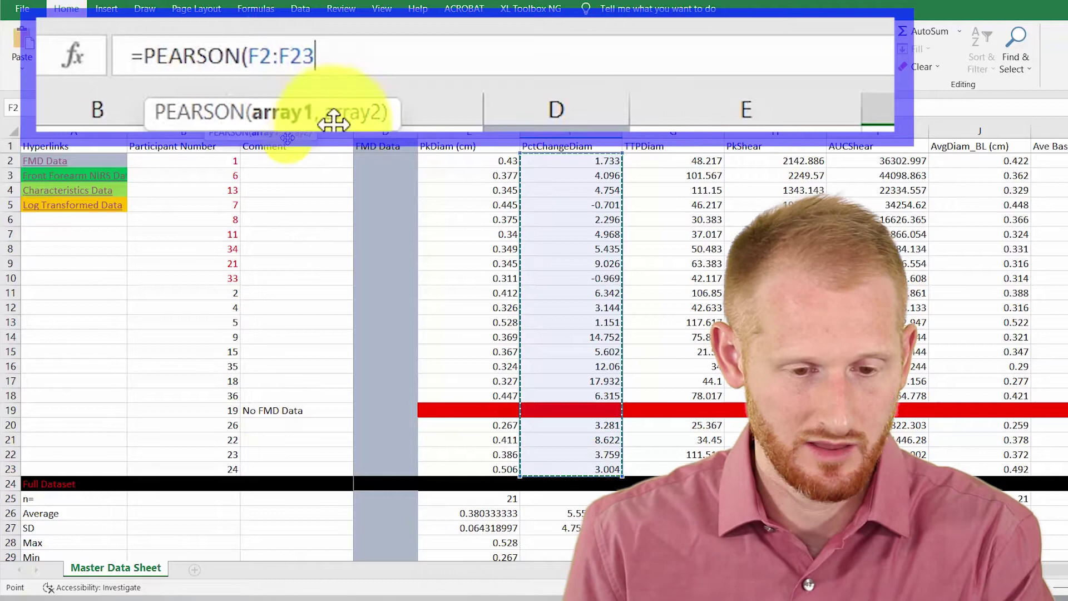
left_click(357, 67)
type(",")
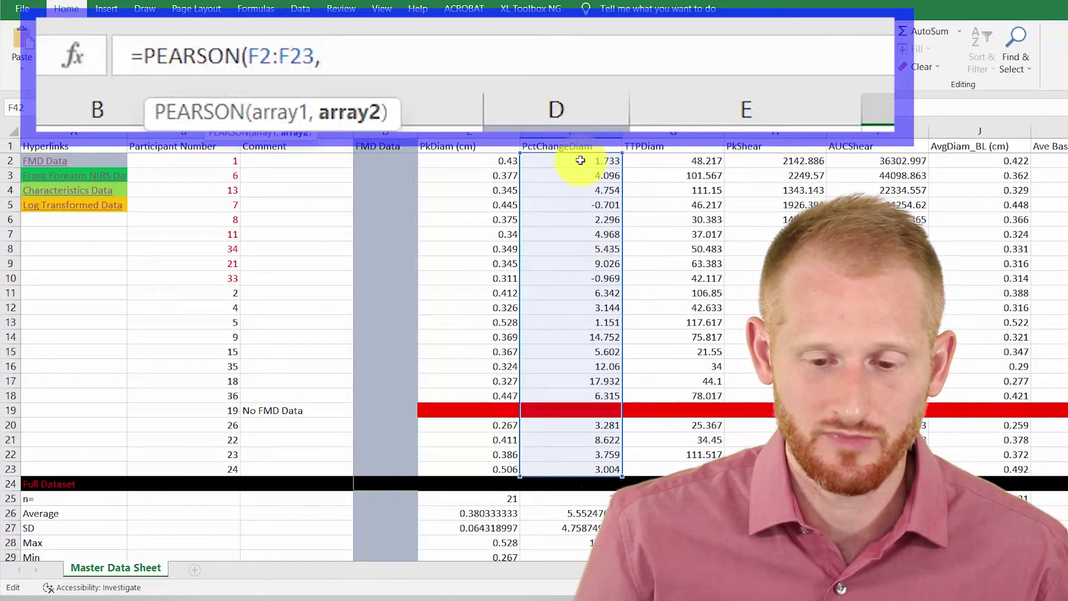
left_click_drag(580, 160, 573, 460)
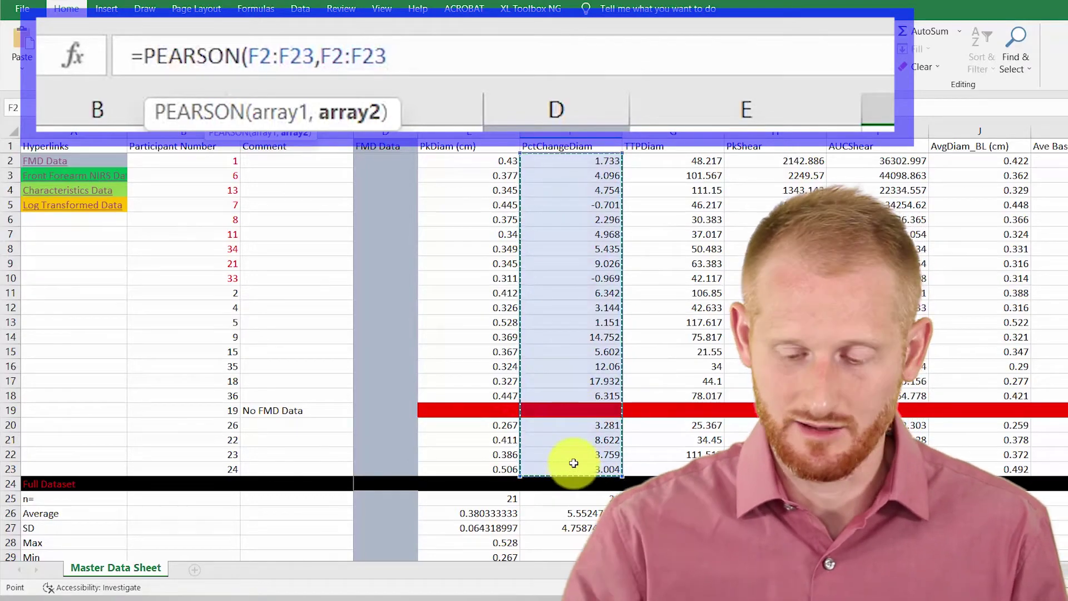
key("Return")
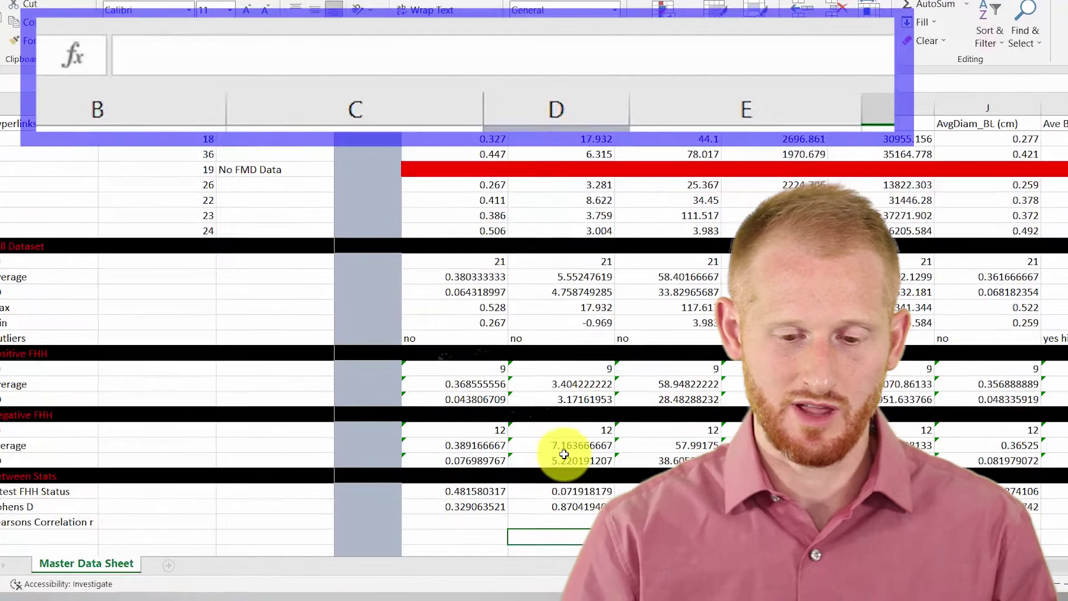
Step: Change F42's first PEARSON range to $F2:$F23 so the column stays fixed
left_click(586, 522)
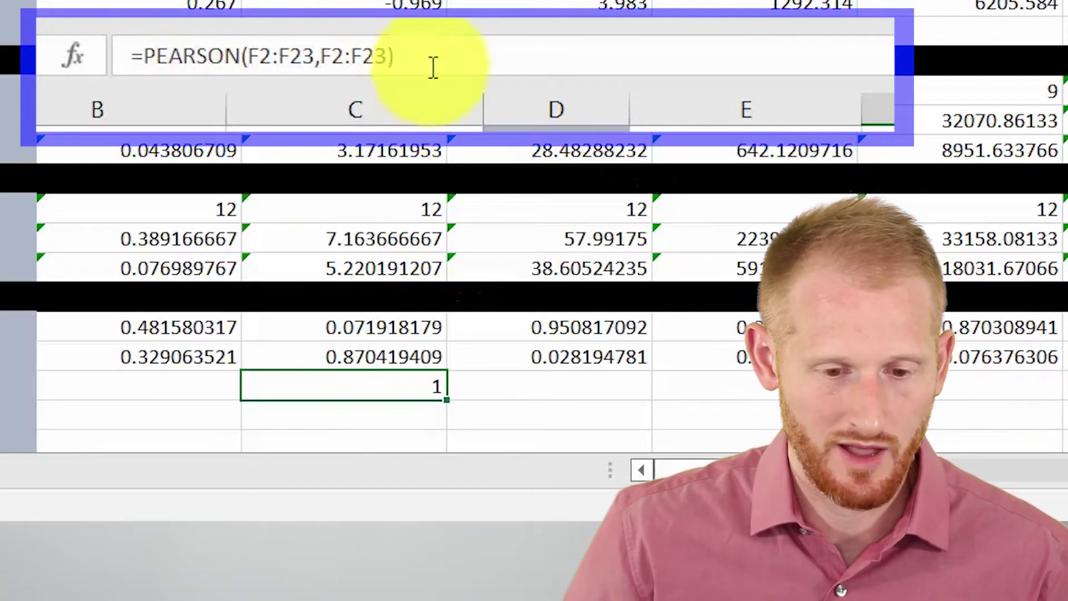
left_click(460, 53)
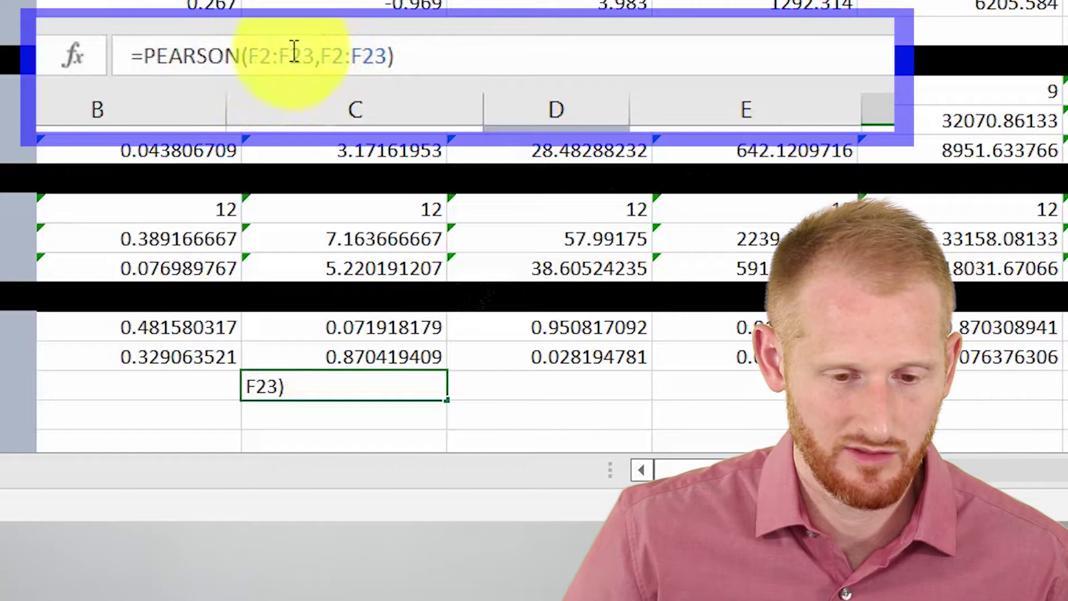
left_click_drag(293, 49, 254, 44)
left_click(253, 44)
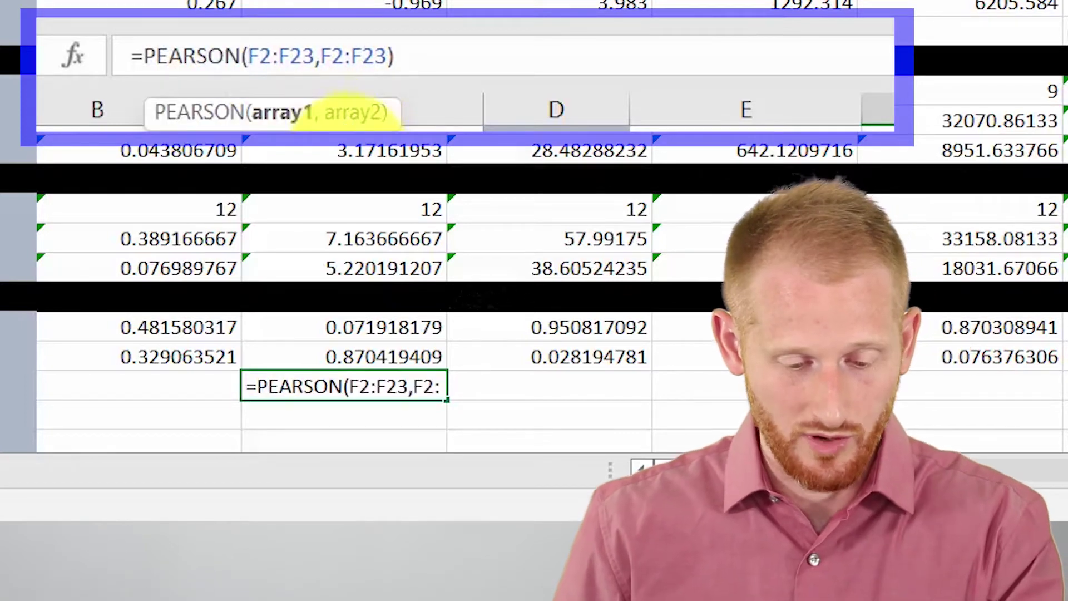
type("$")
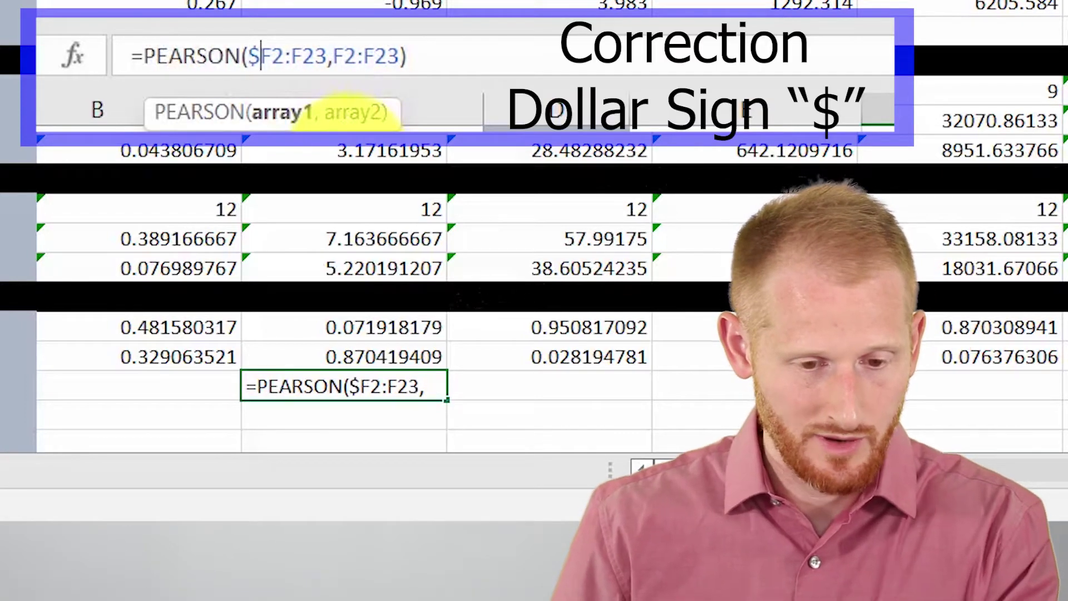
left_click(292, 53)
type("$")
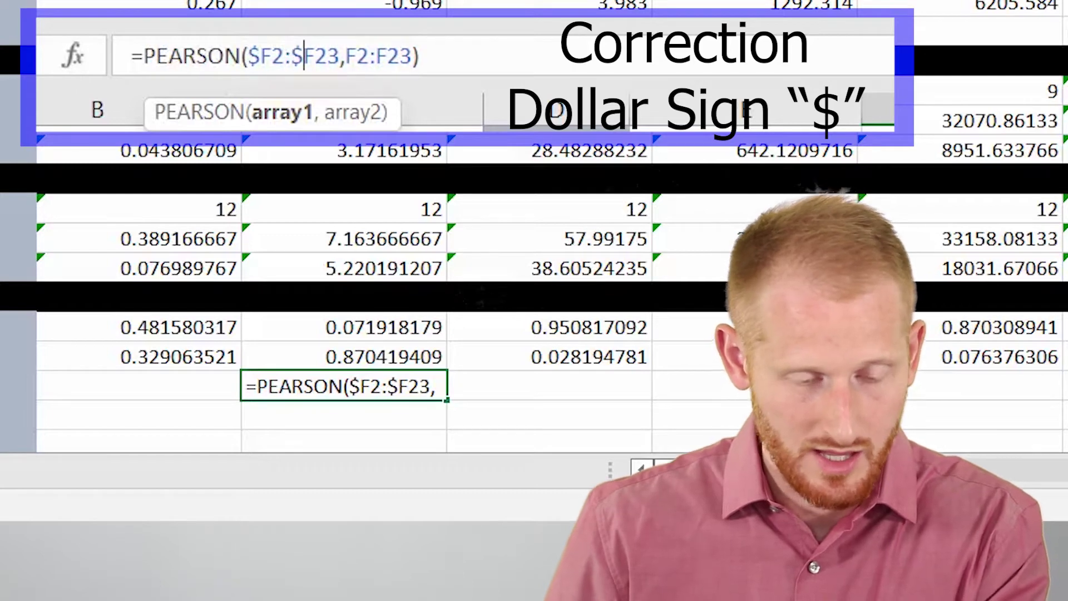
key("Return")
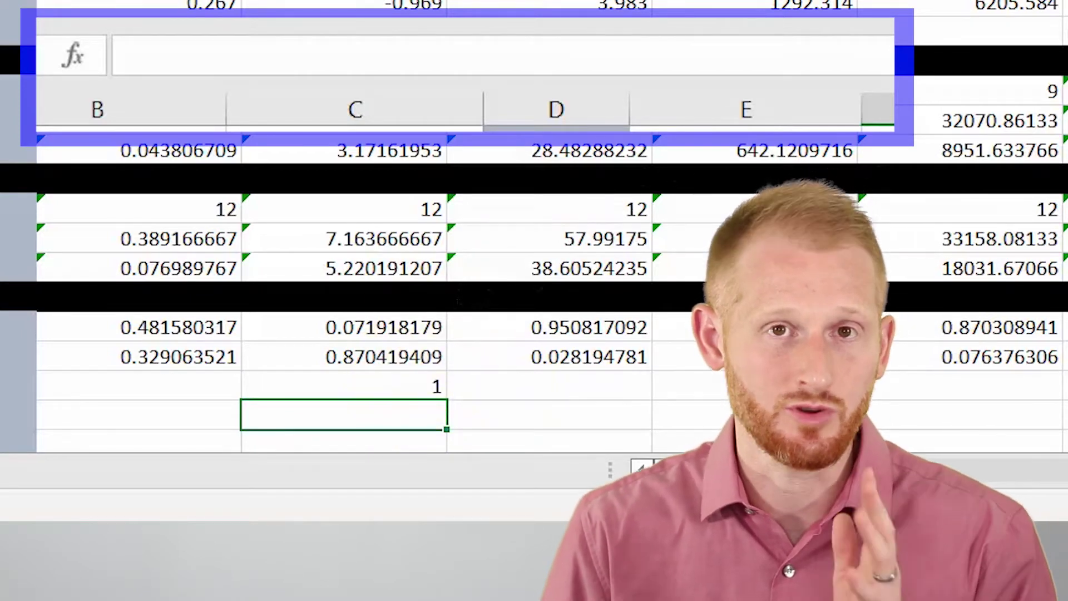
Step: Copy the F42 correlation formula one column left into E42
left_click(420, 387)
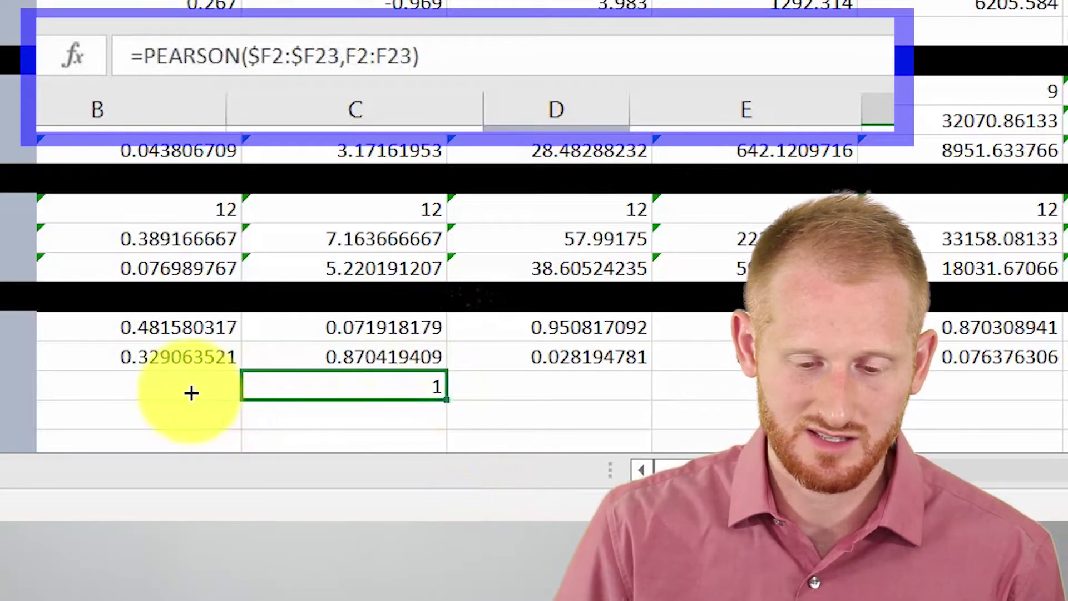
left_click(69, 390, "shift")
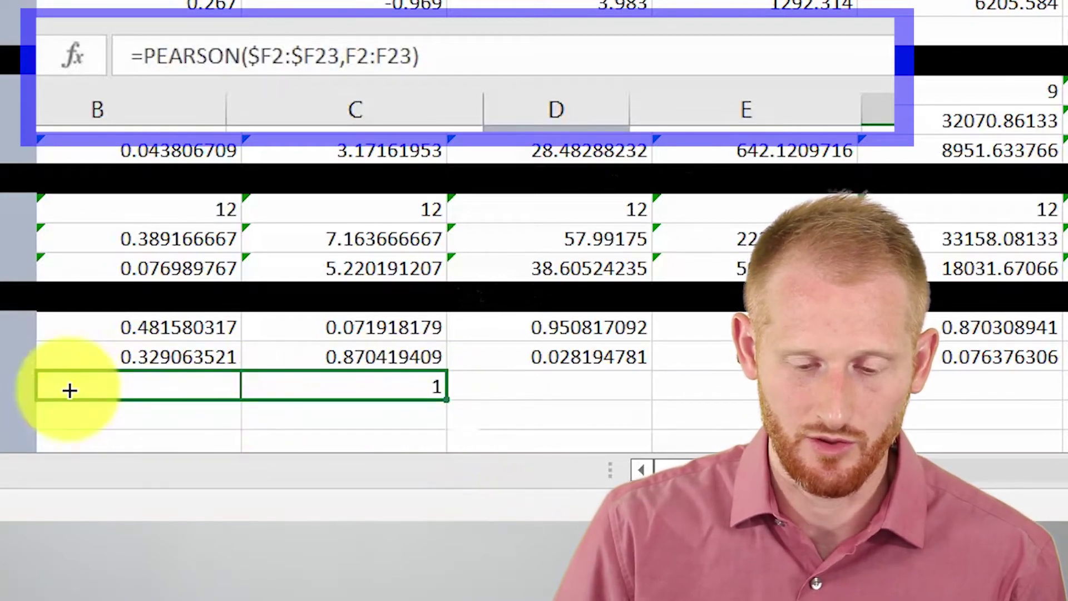
left_click_drag(69, 390, 71, 389)
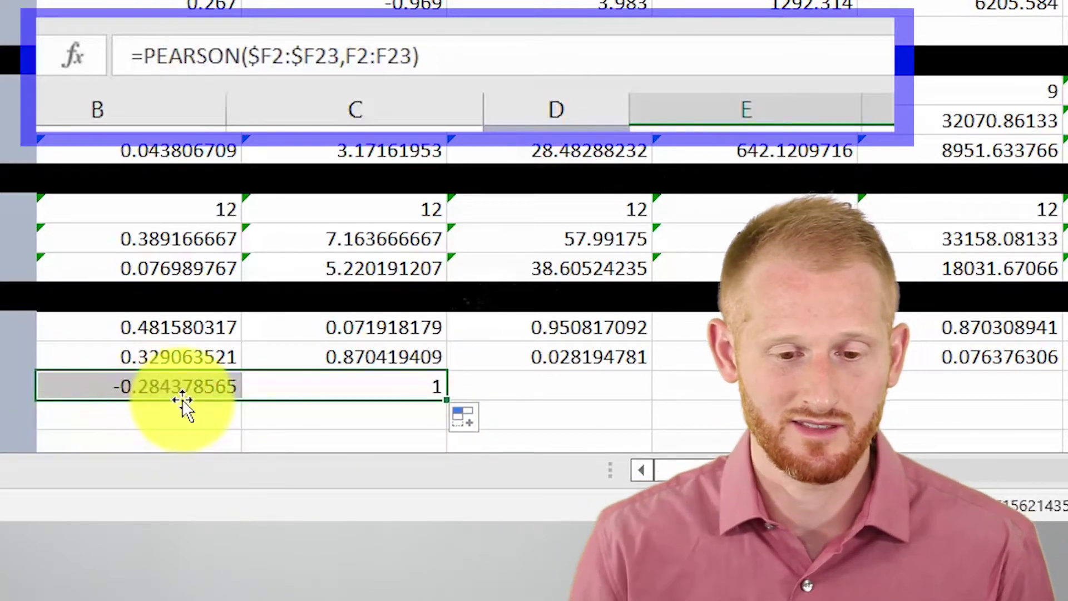
Step: Verify E42 reads =PEARSON($F2:$F23,E2:E23) and returns -0.284378565
left_click(182, 392)
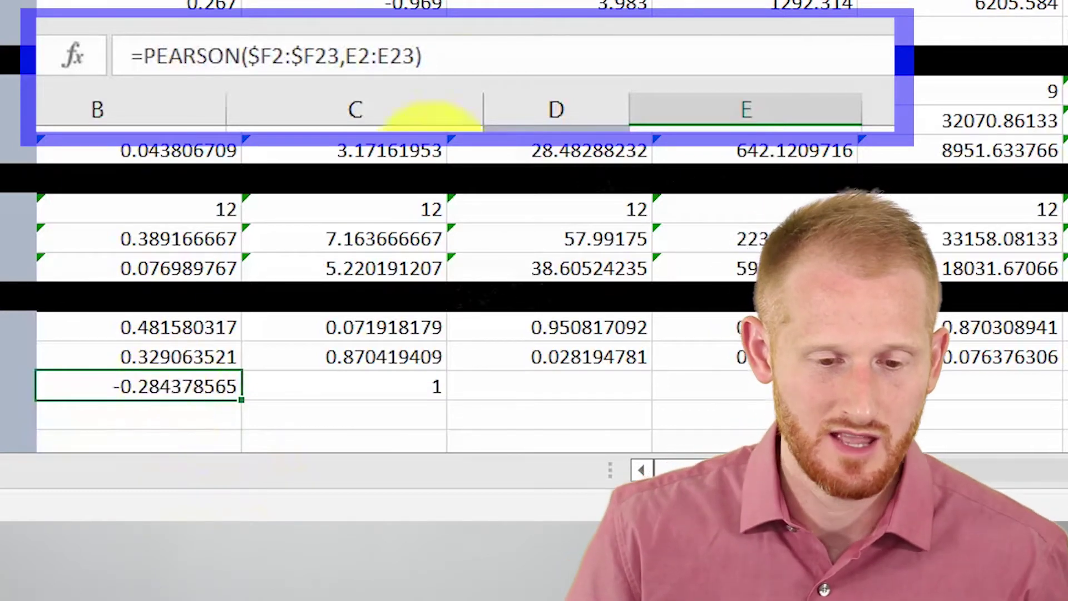
left_click(495, 54)
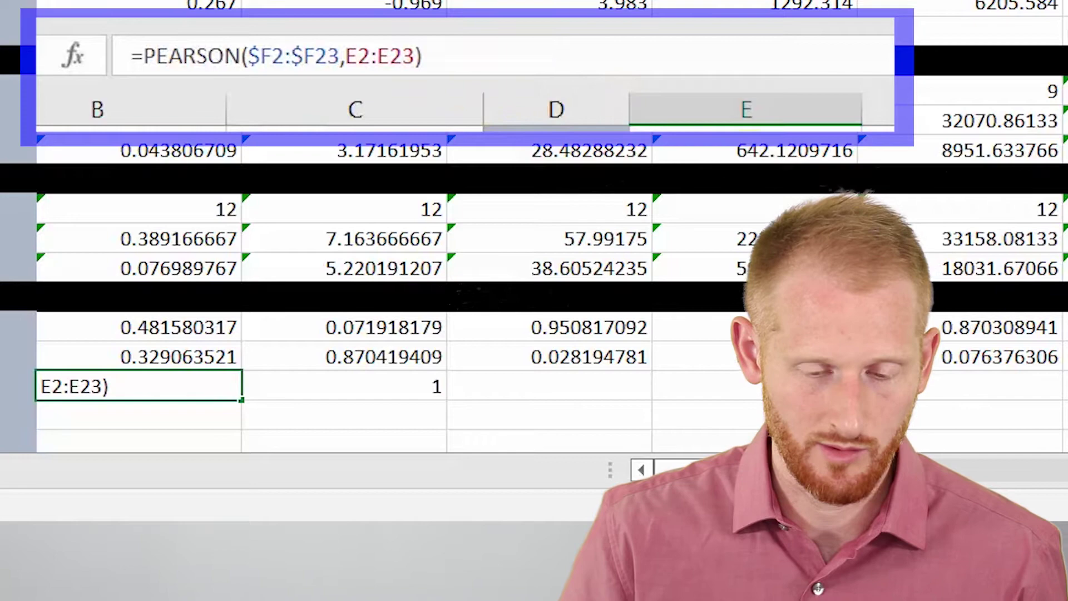
scroll(420, 85, "up", 5)
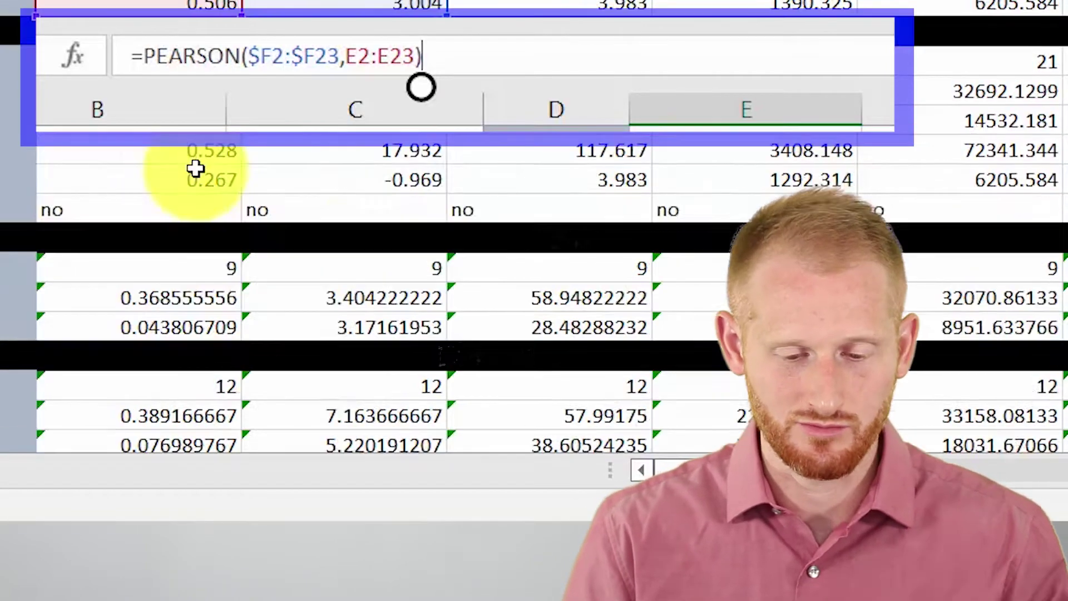
scroll(195, 286, "down", 5)
scroll(162, 290, "up", 5)
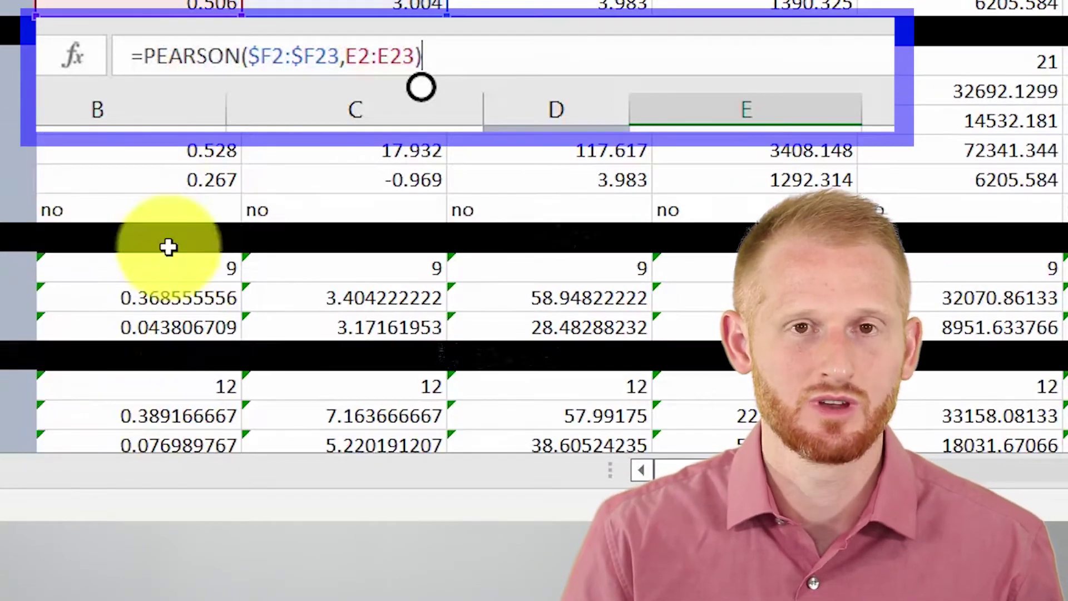
scroll(167, 247, "up", 3)
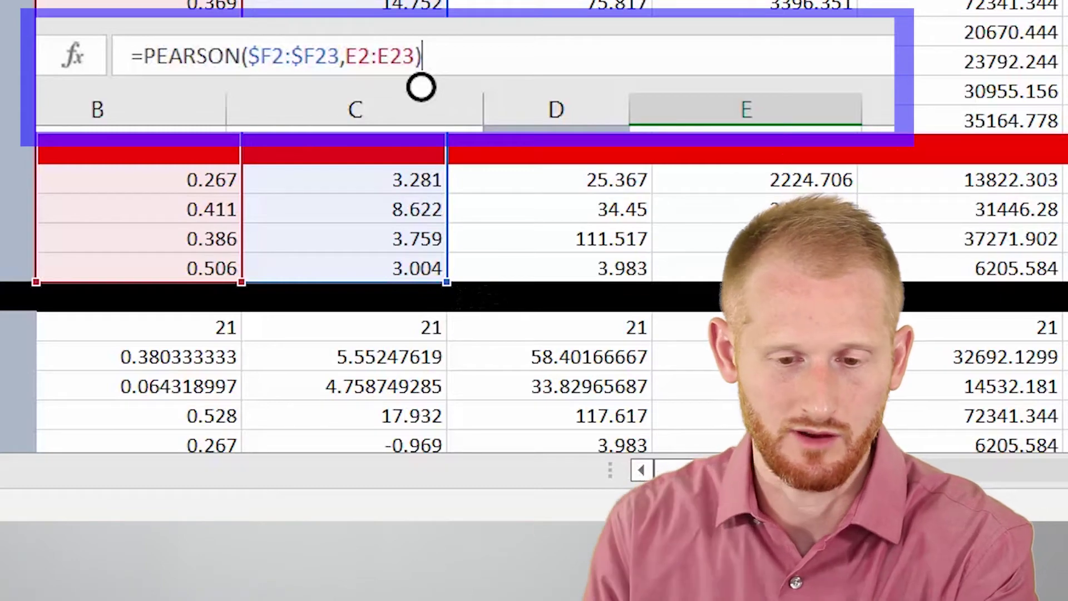
key("Return")
scroll(446, 188, "down", 3)
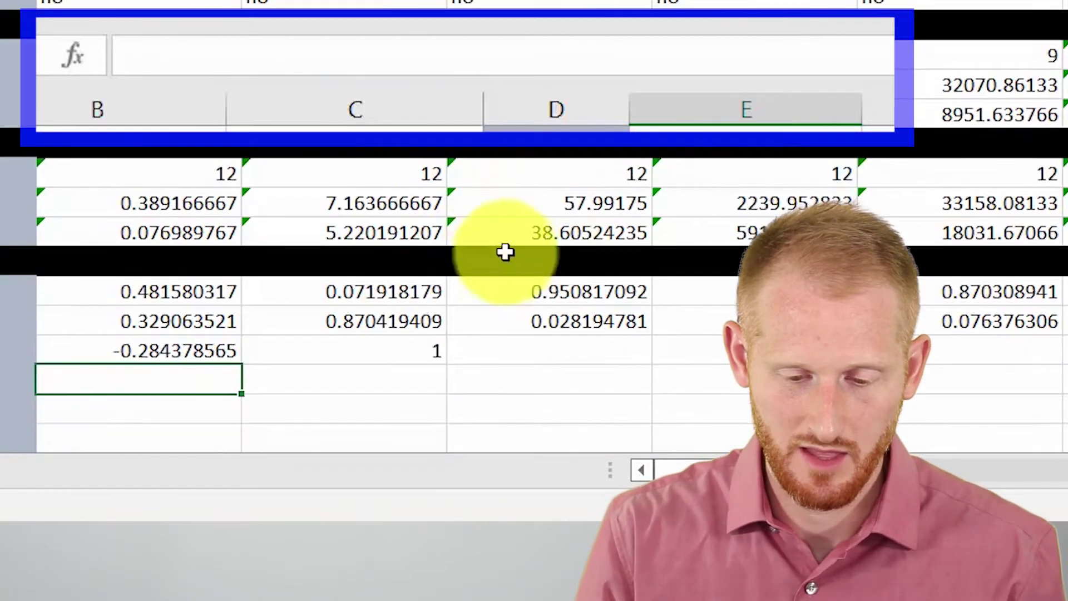
Step: Fill the F42 correlation formula right across row 42 through column AR
left_click(421, 207)
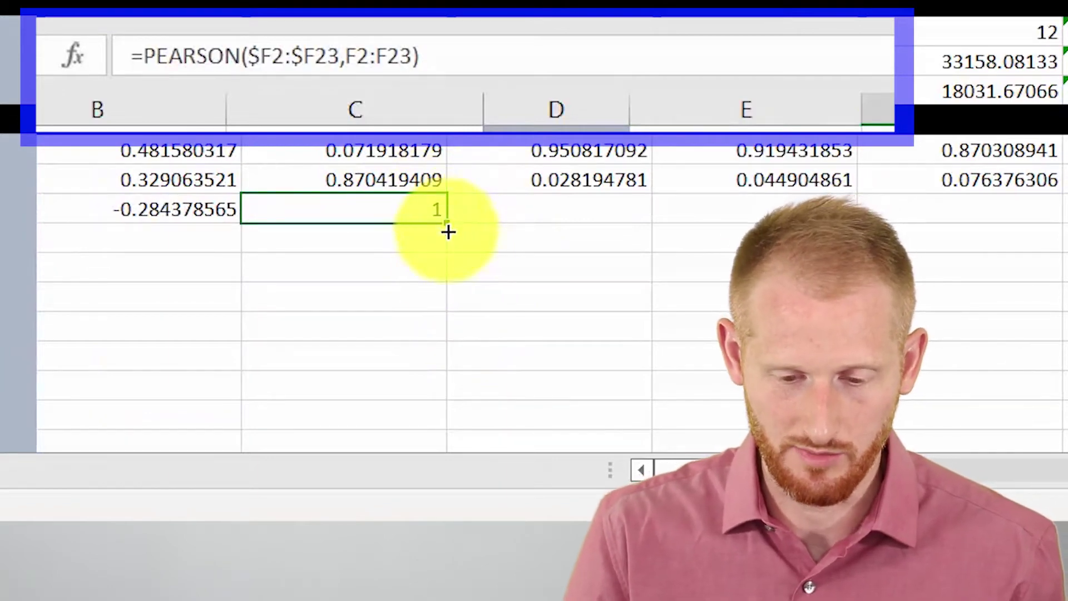
left_click_drag(448, 227, 1057, 223)
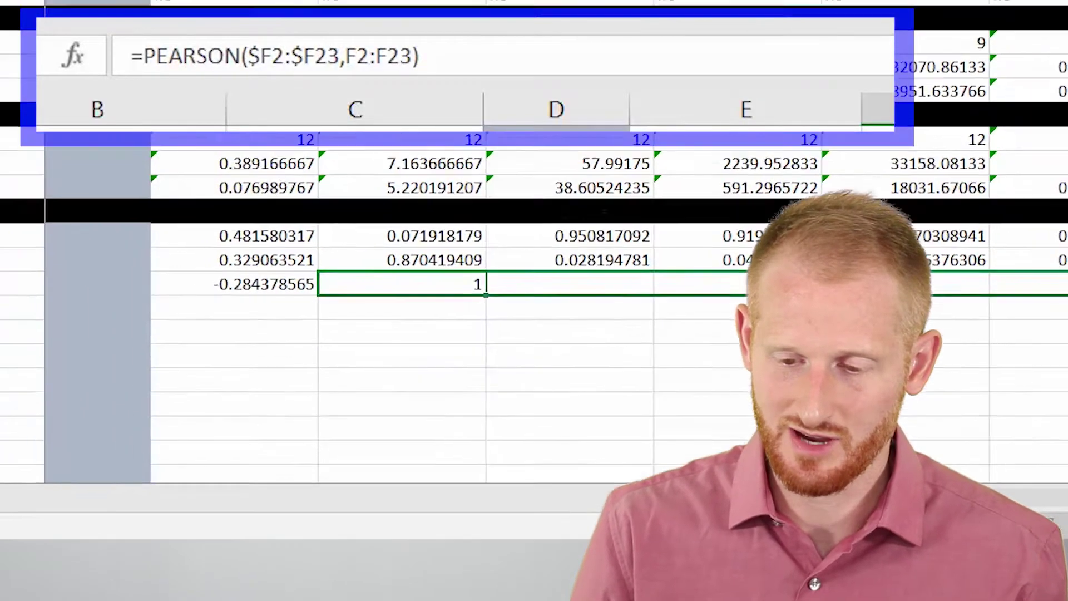
left_click_drag(1057, 284, 945, 433)
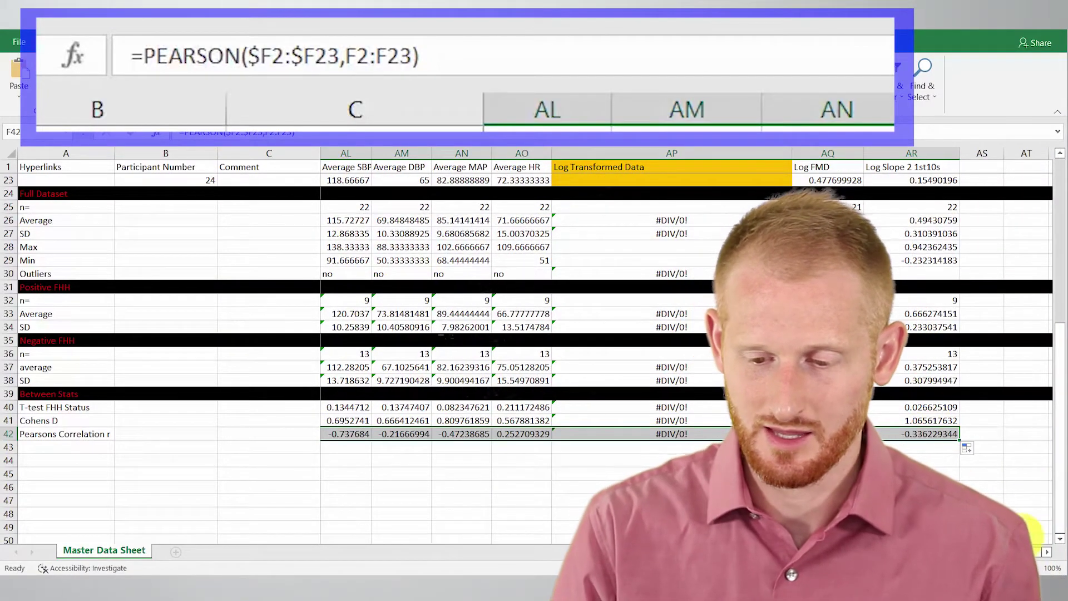
scroll(687, 317, "left", 10)
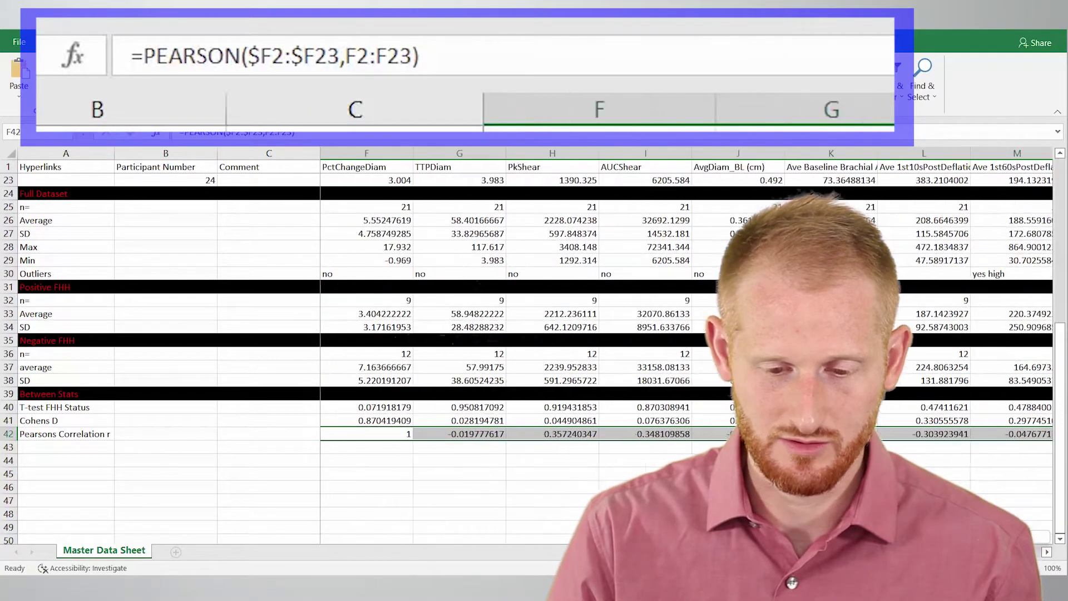
scroll(687, 317, "right", 1)
left_click(645, 513)
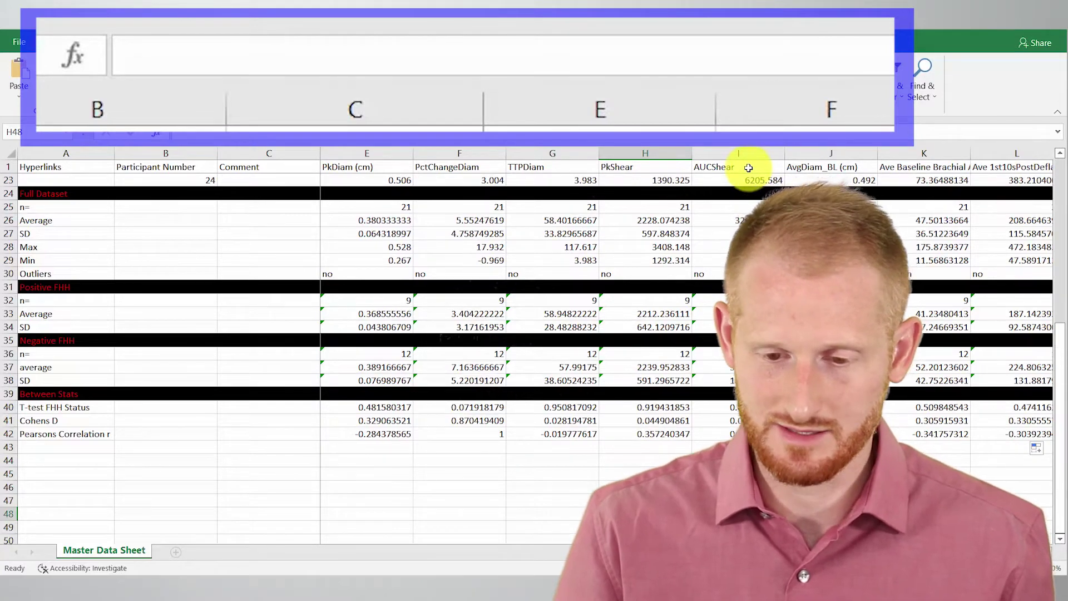
Step: Check the AUCShear correlation formula against its column data
scroll(748, 170, "up", 7)
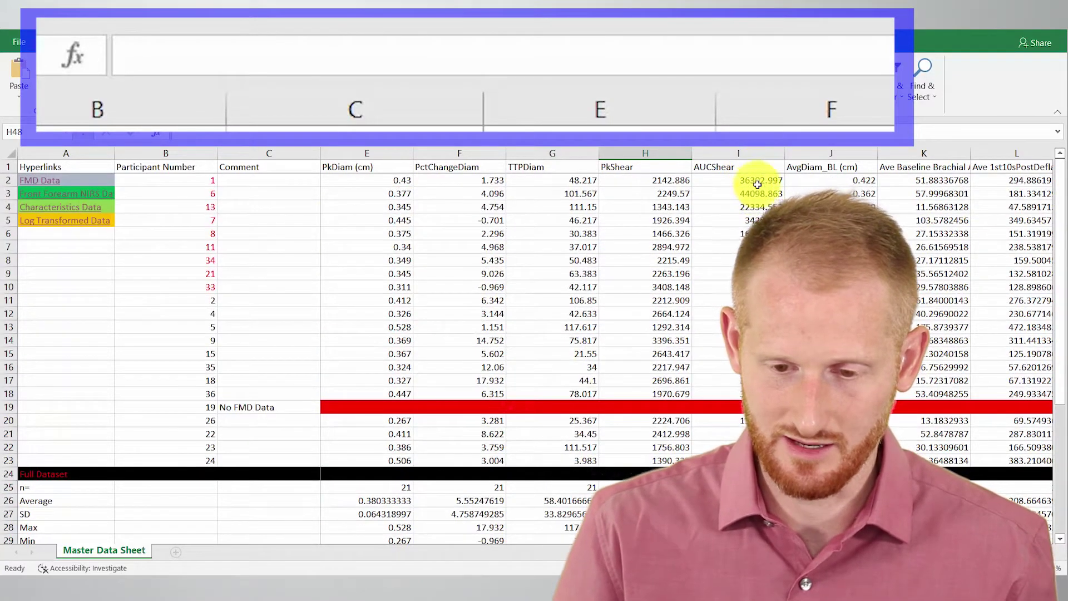
left_click(757, 184)
scroll(757, 184, "down", 11)
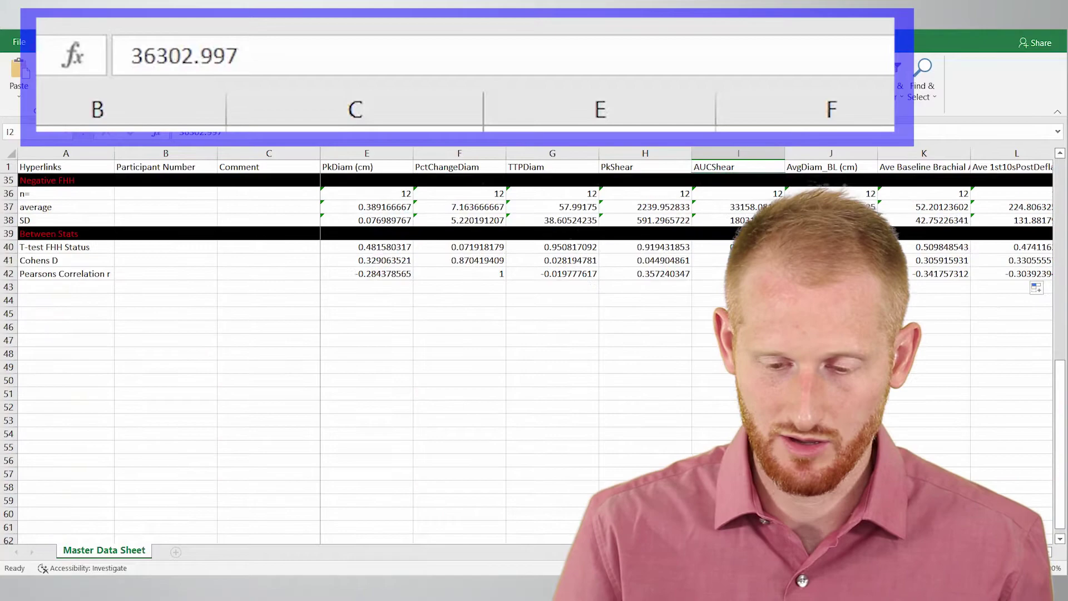
scroll(434, 356, "up", 4)
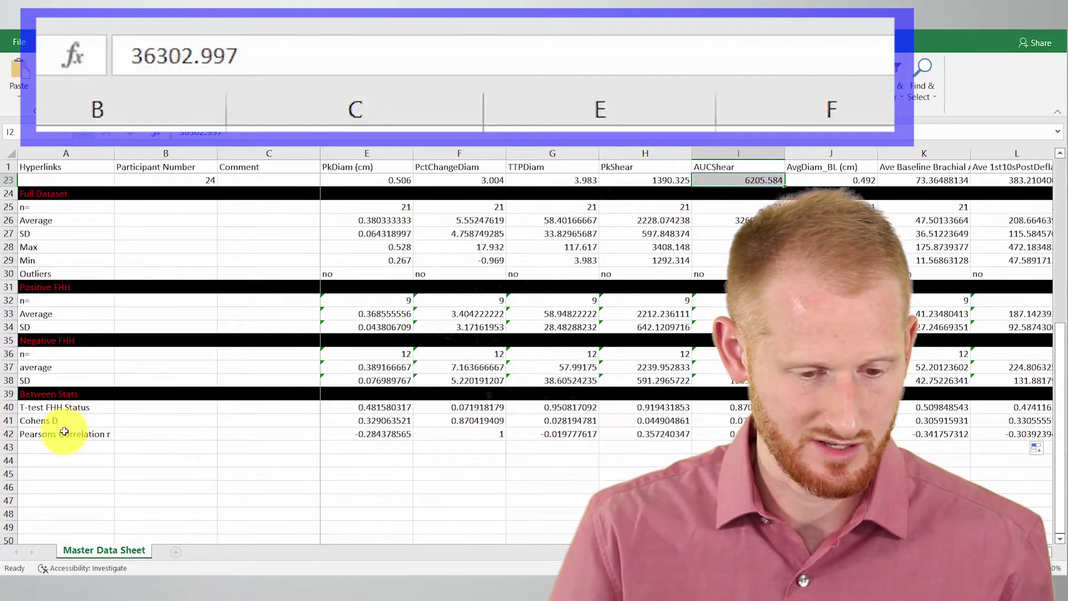
left_click(8, 433)
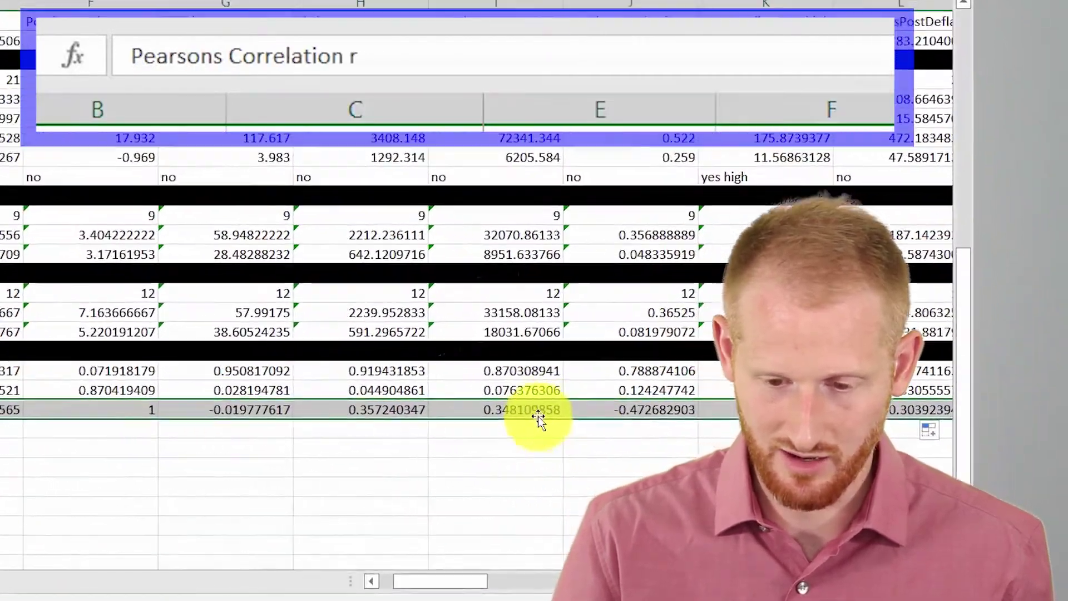
left_click(757, 433)
left_click(436, 396)
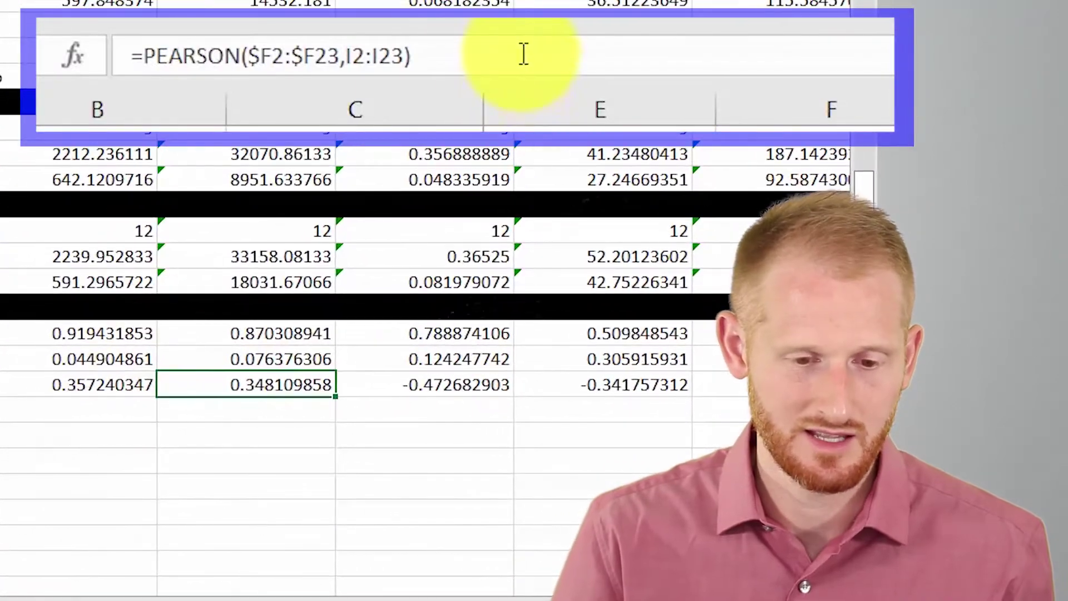
left_click(524, 54)
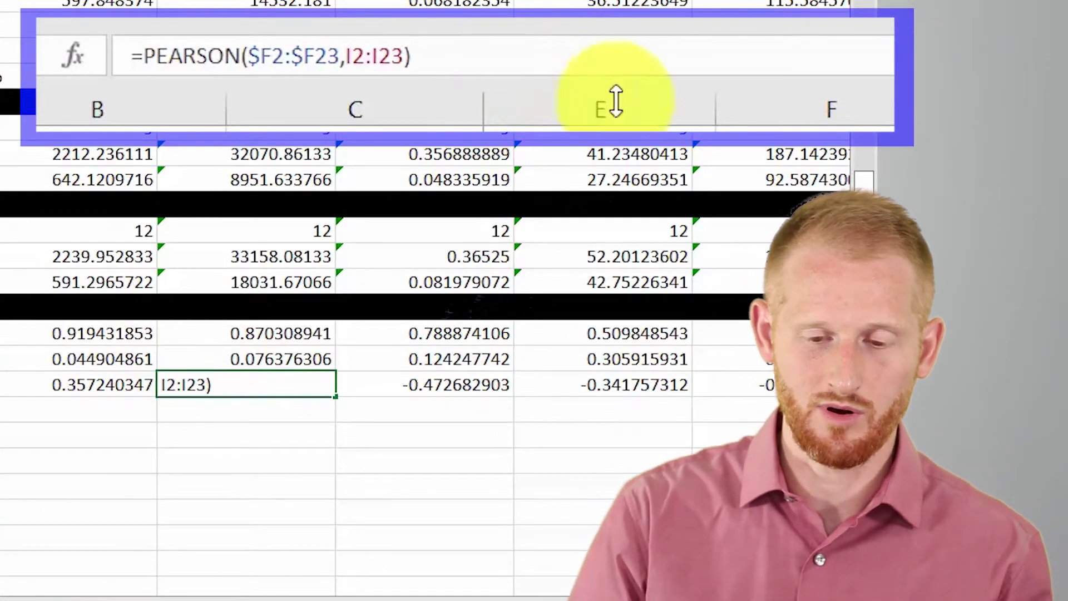
scroll(410, 87, "up", 4)
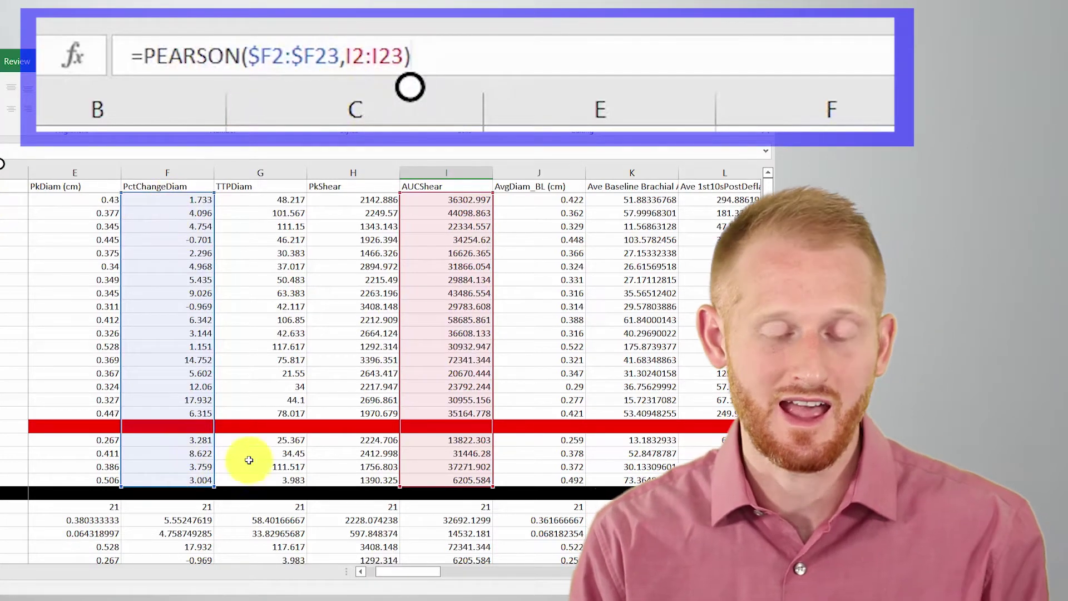
scroll(573, 462, "down", 4)
scroll(573, 462, "down", 3)
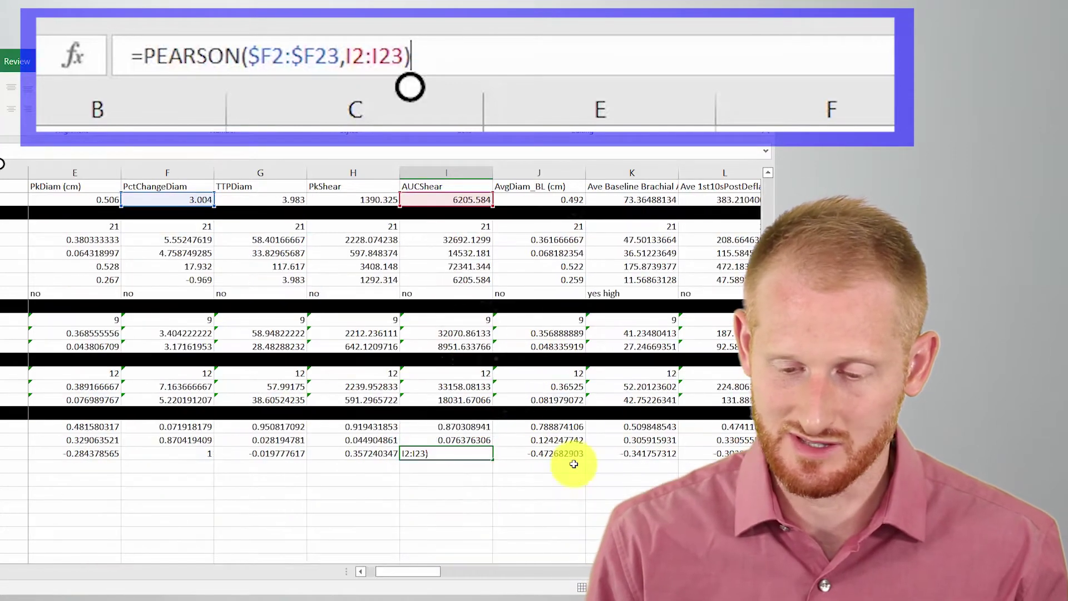
left_click(572, 464)
Step: Check the AvgDiam_BL correlation formula, then select the Pearsons Correlation r row
left_click(550, 452)
scroll(370, 310, "up", 7)
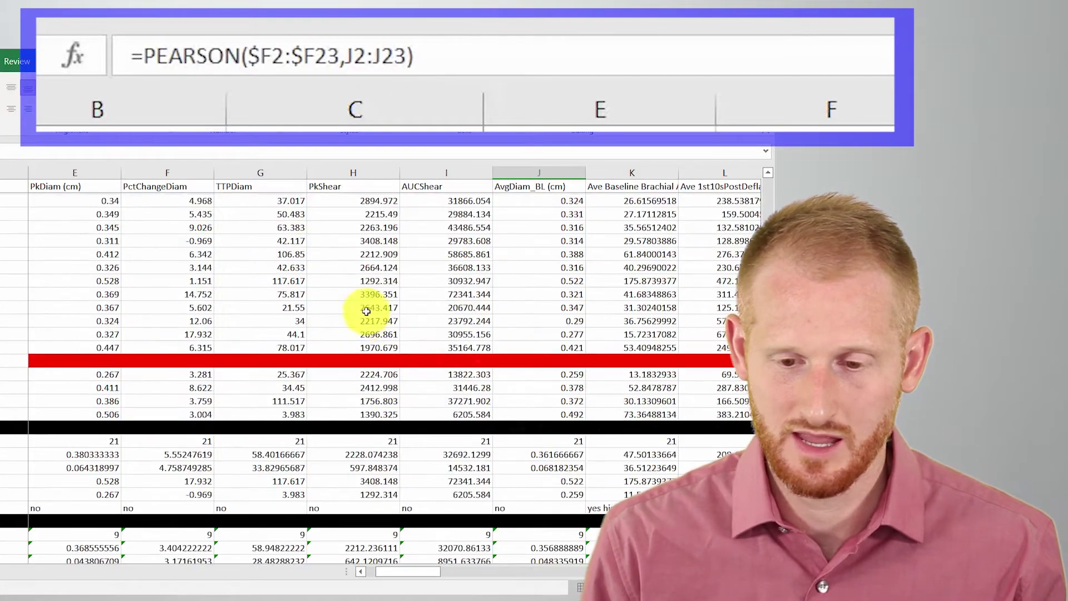
left_click(84, 150)
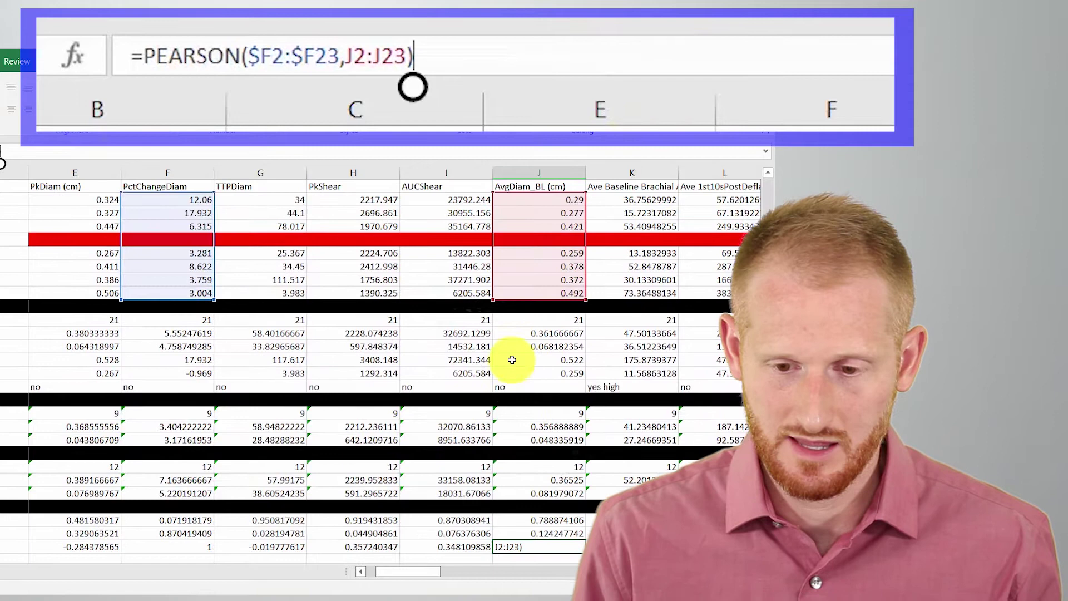
scroll(517, 334, "up", 5)
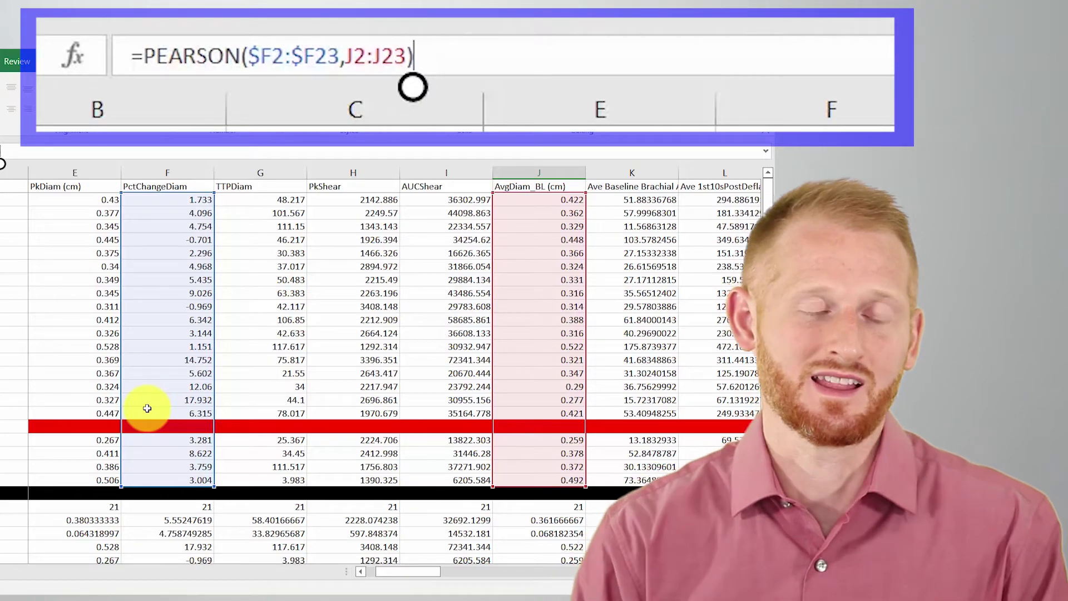
key("Return")
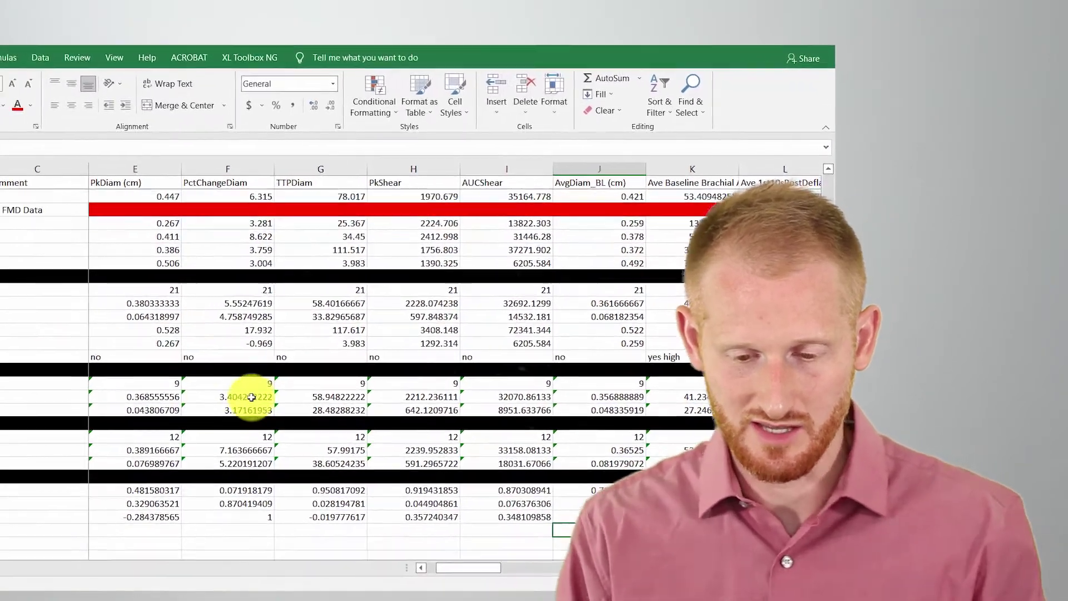
scroll(251, 397, "down", 1)
left_click(0, 489)
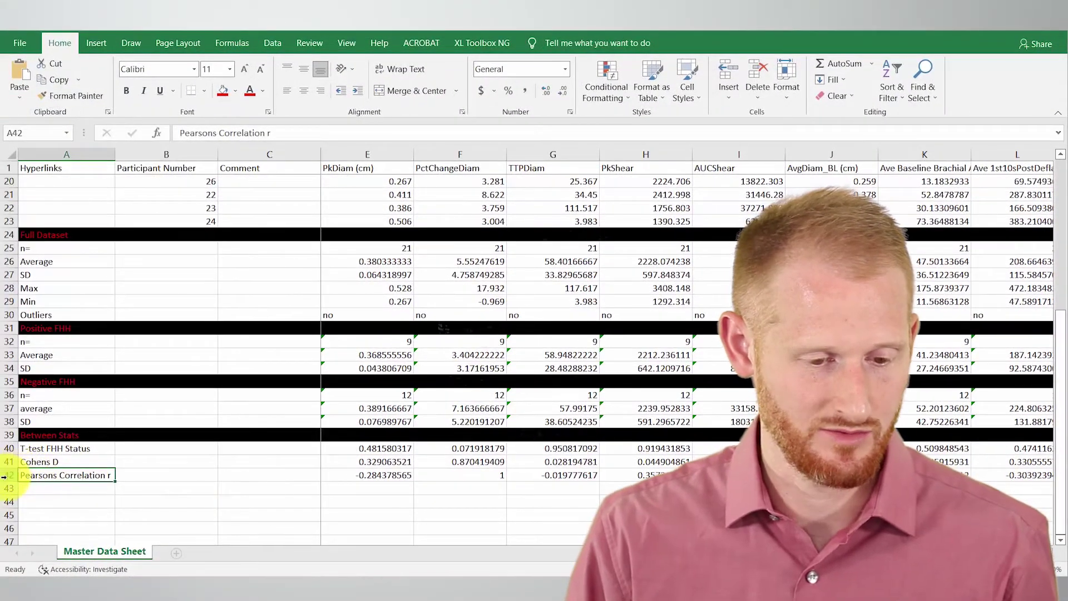
left_click(5, 476)
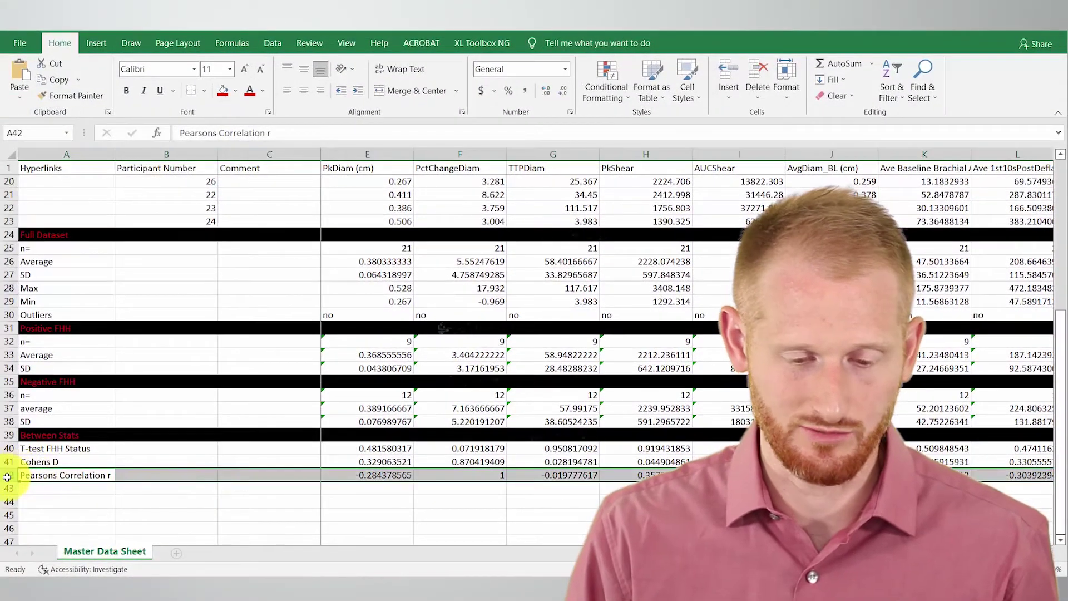
Step: Label A43 'Pearsons Correlation p', changing the autocompleted r label's final letter
left_click(33, 490)
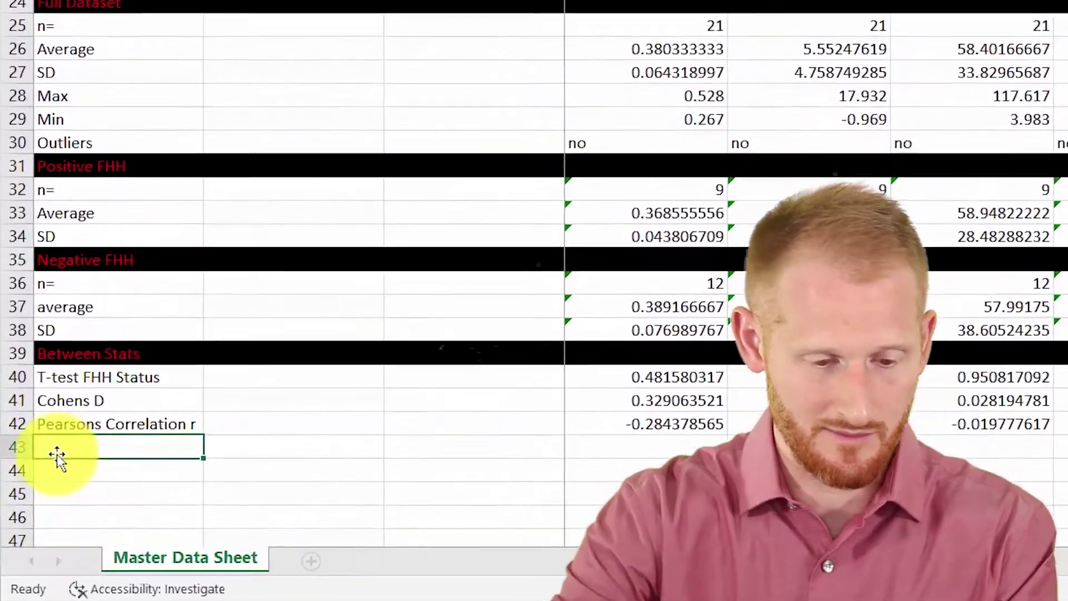
type("P")
type("earsons")
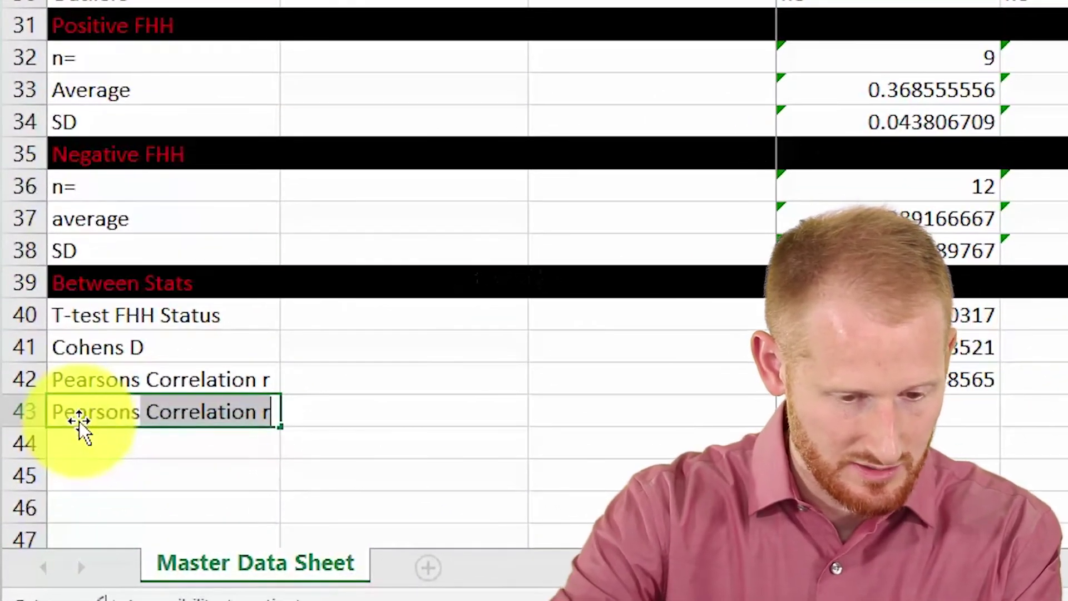
type(" C")
key("Tab")
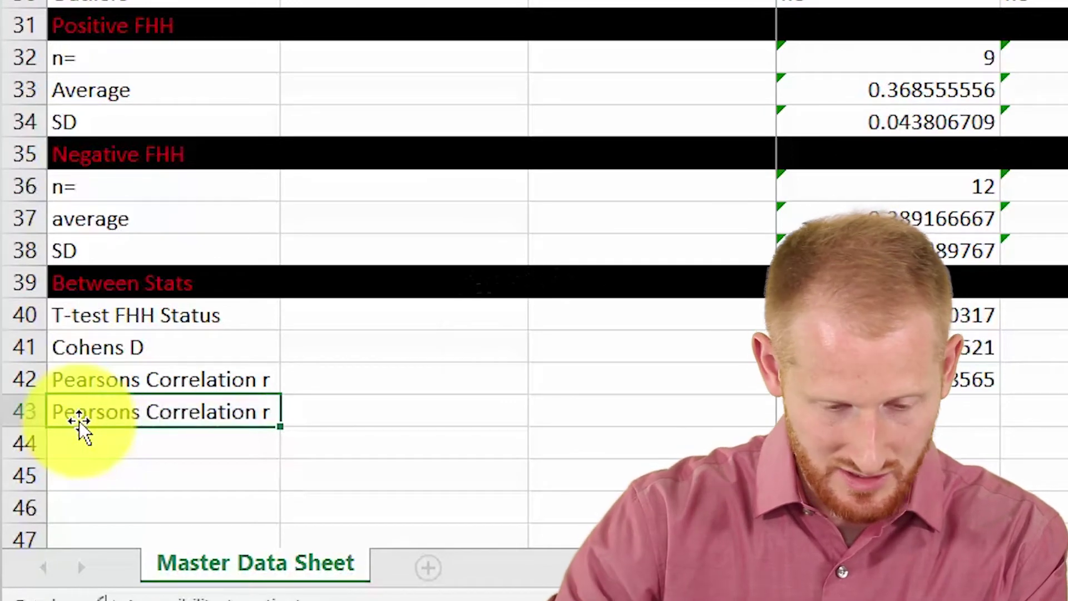
left_click(84, 419)
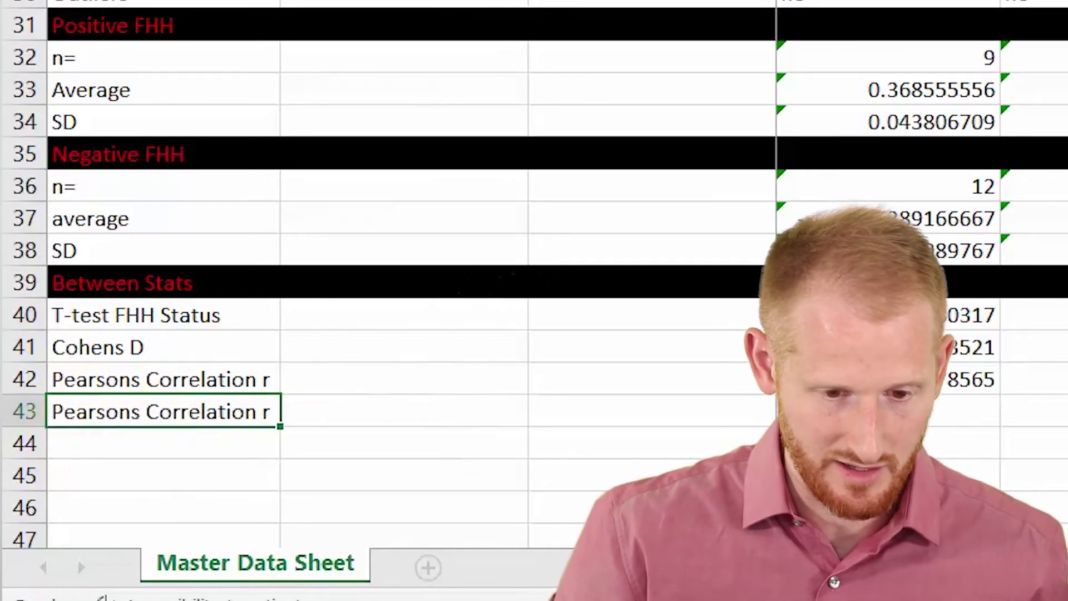
key("F2")
key("BackSpace")
type("p")
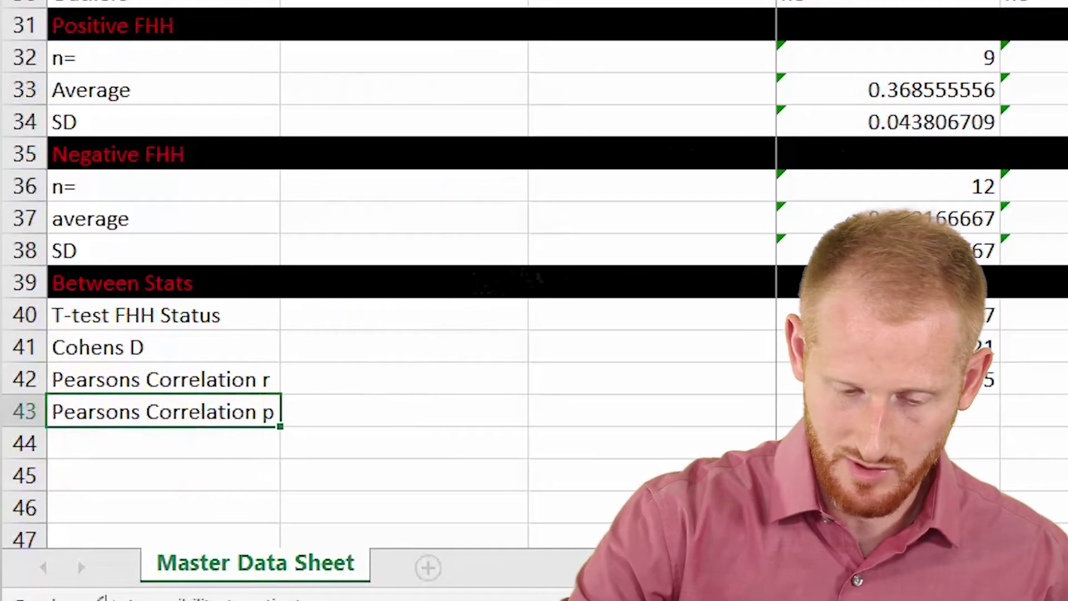
key("Return")
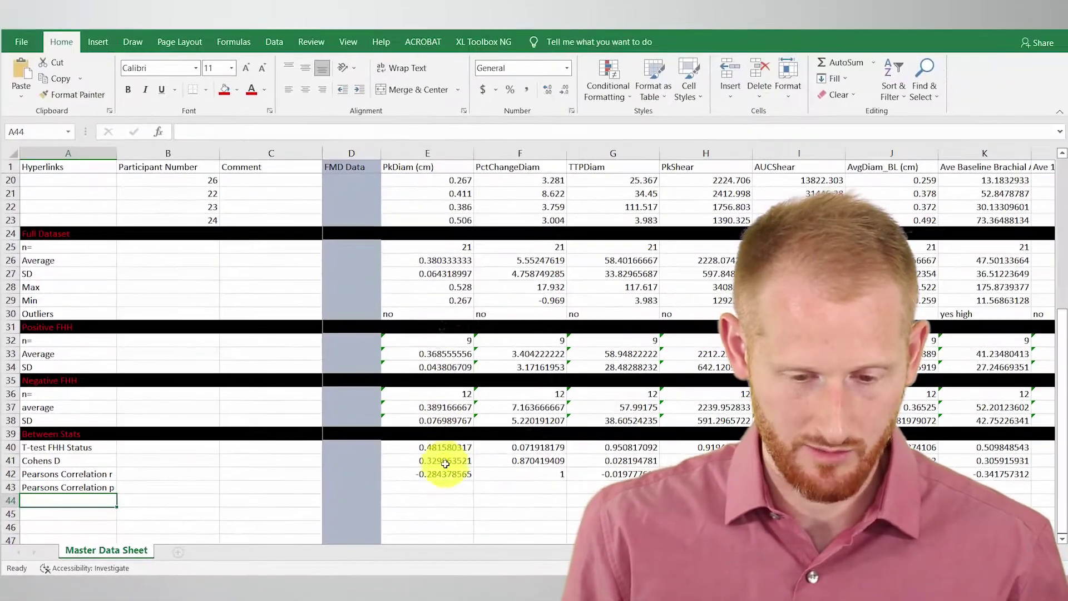
Step: Paste the TDIST p-value template into E43 and select its first [rValue] placeholder
left_click(443, 487)
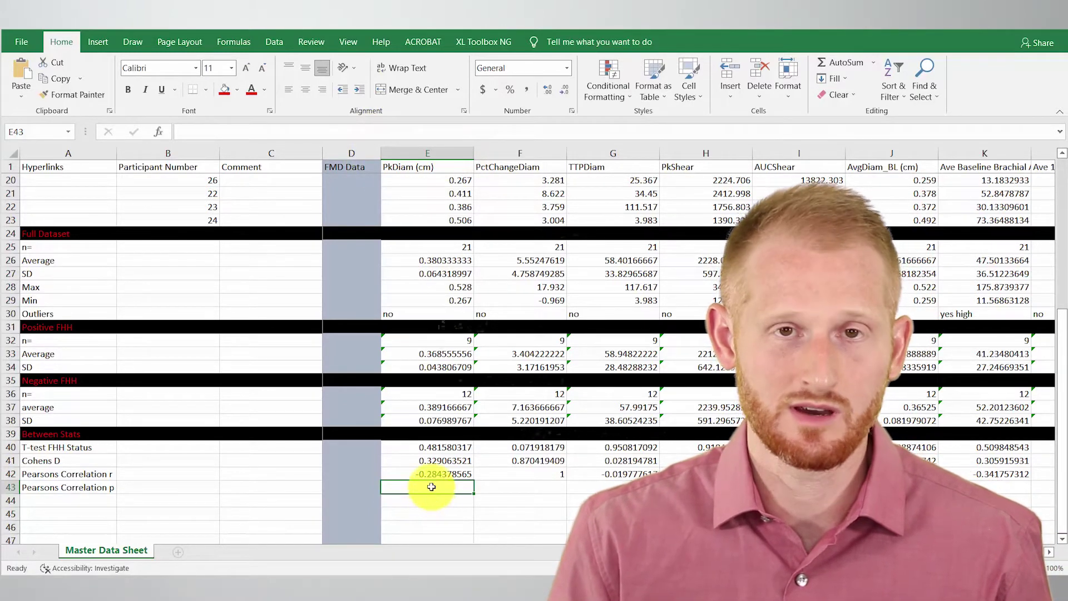
left_click(317, 135)
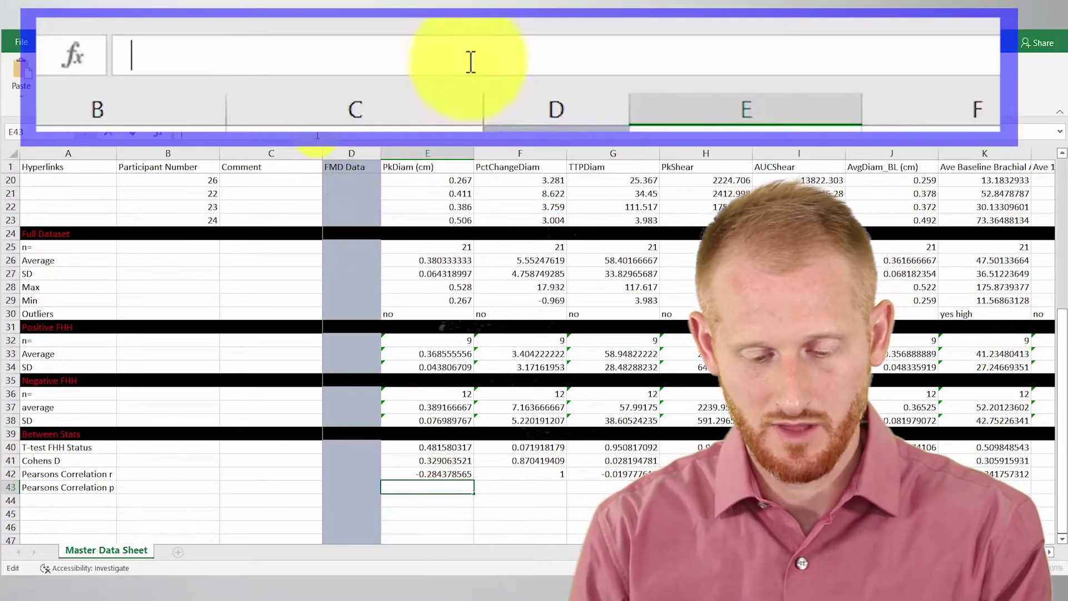
type("=TDIST(ABS(([rValue]*SQRT([nSize]-2)/SQRT(1-([rValue]*[rValue])))), [nSize], 2)")
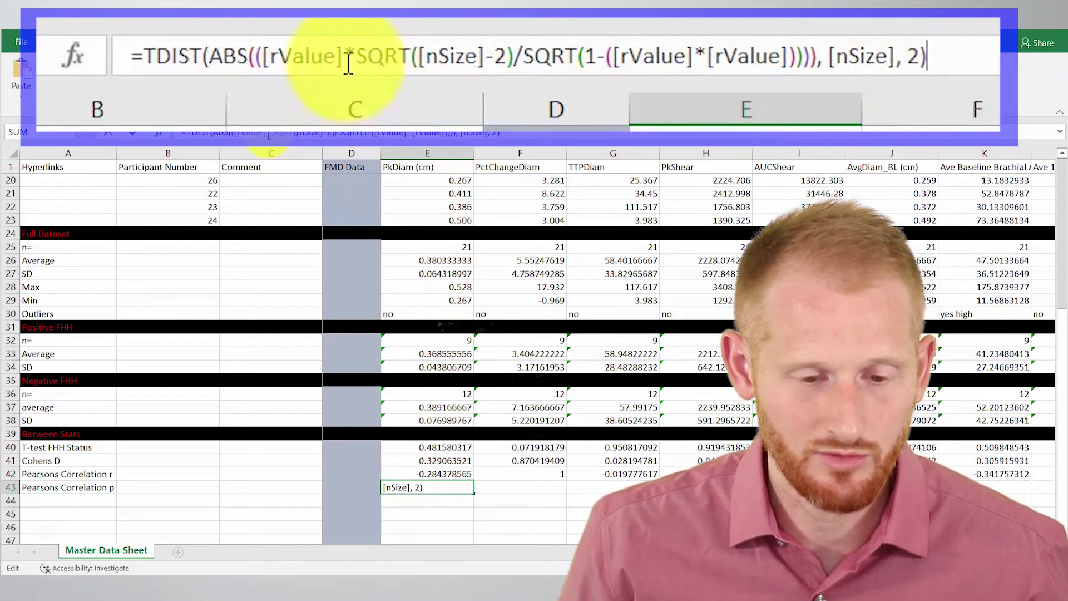
left_click_drag(346, 64, 263, 46)
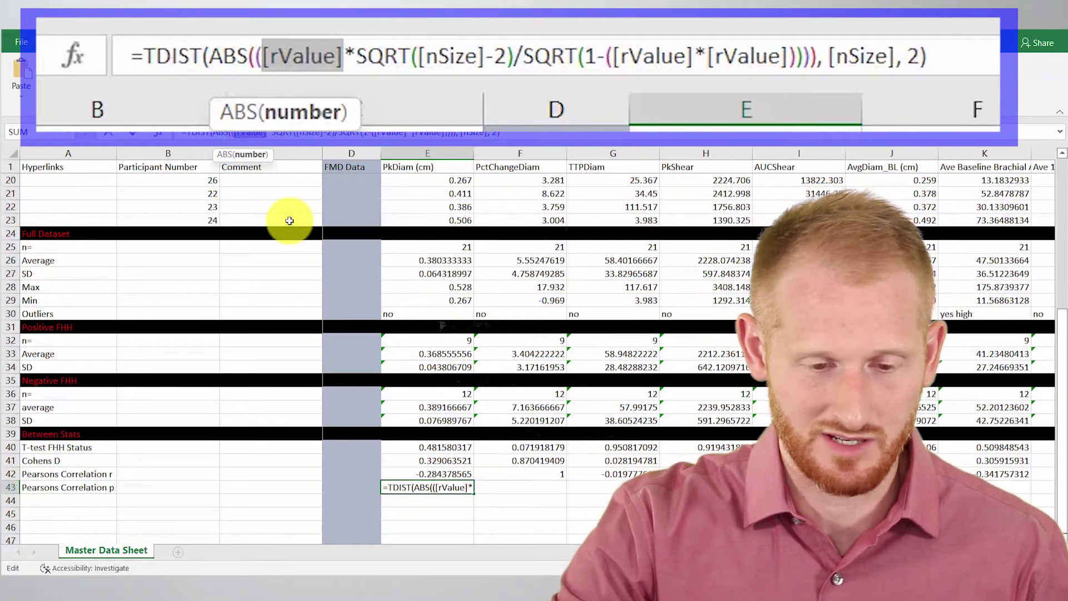
Step: Replace the first [rValue] with E42 and the square-root [nSize] with E25
key("BackSpace")
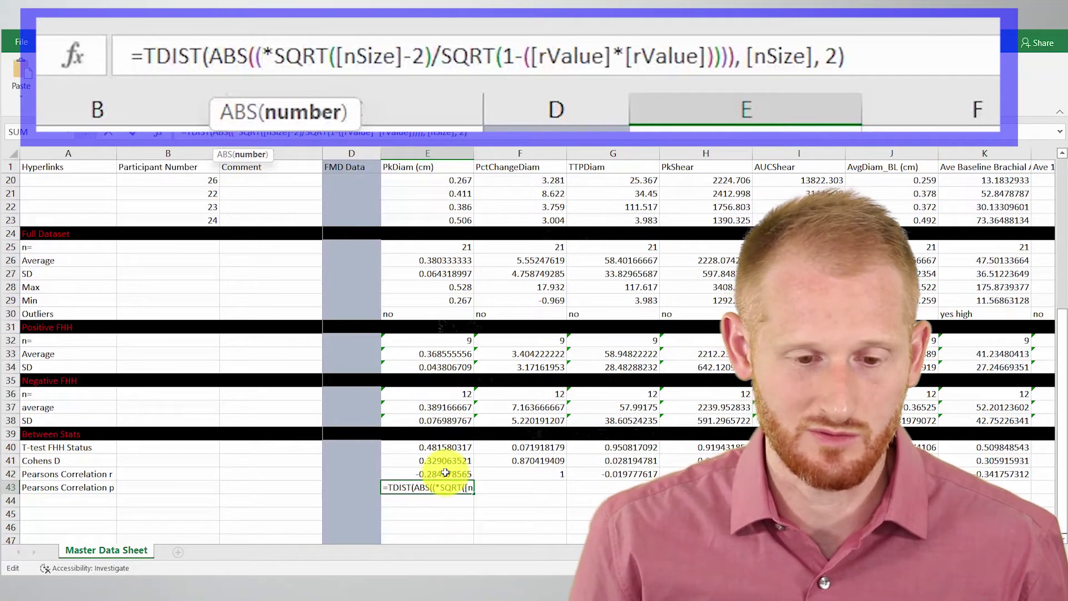
left_click(445, 472)
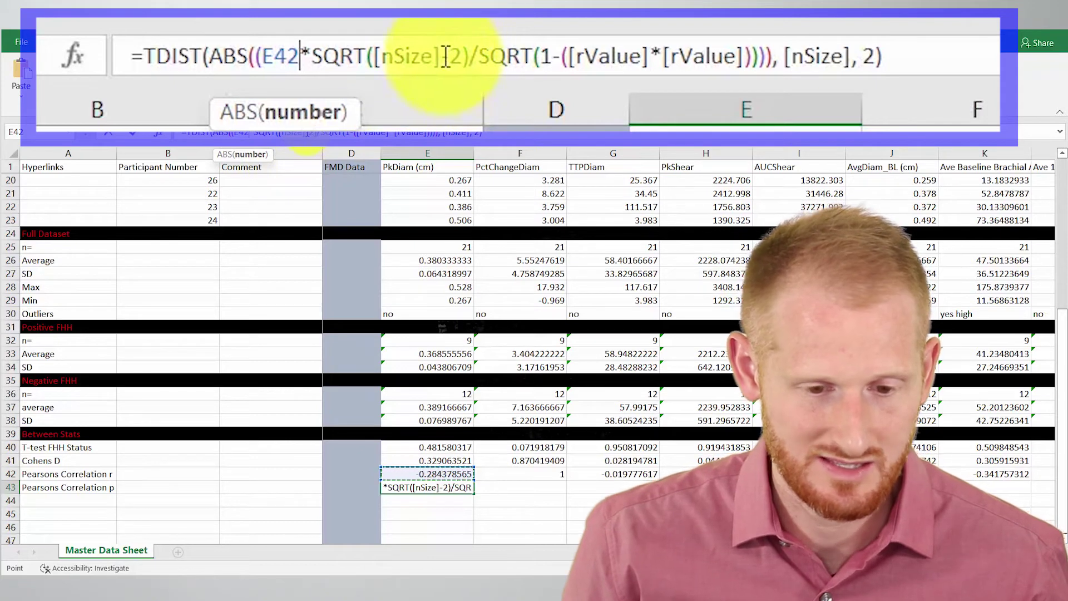
left_click_drag(444, 56, 374, 57)
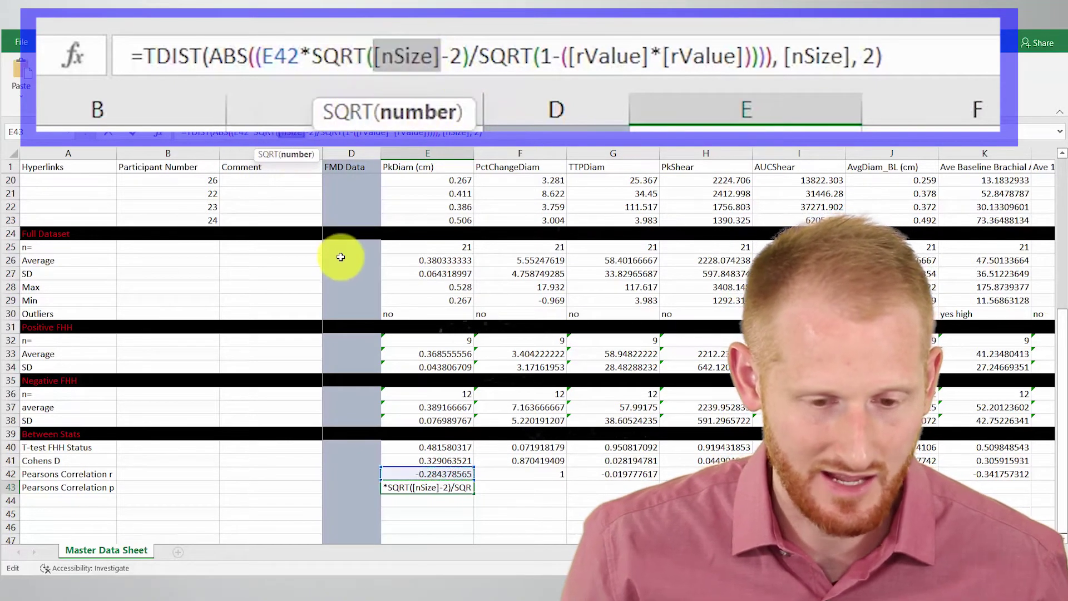
key("Delete")
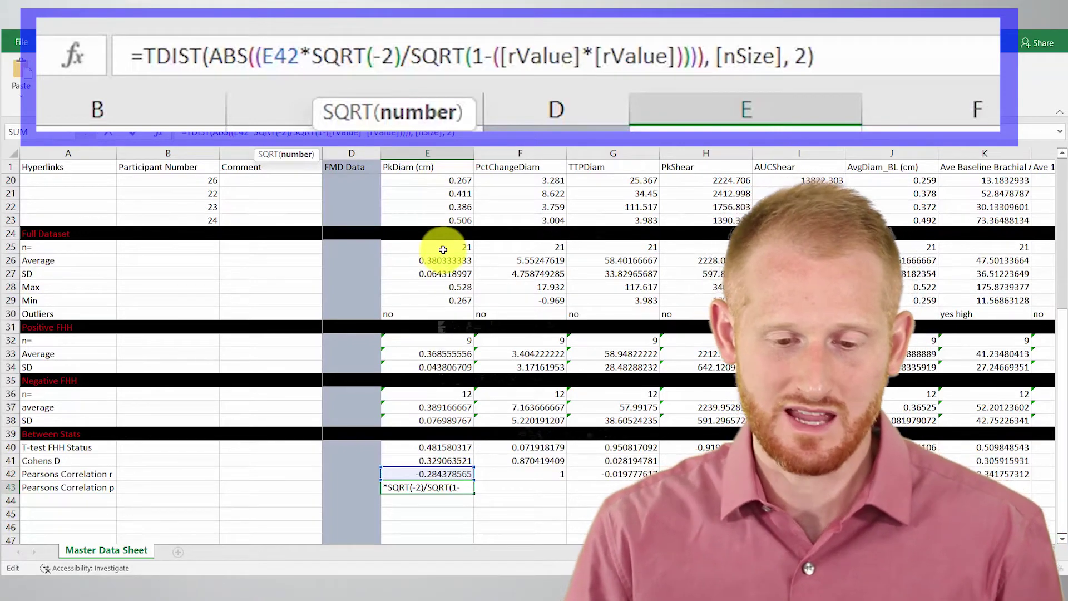
left_click(442, 247)
scroll(443, 247, "up", 6)
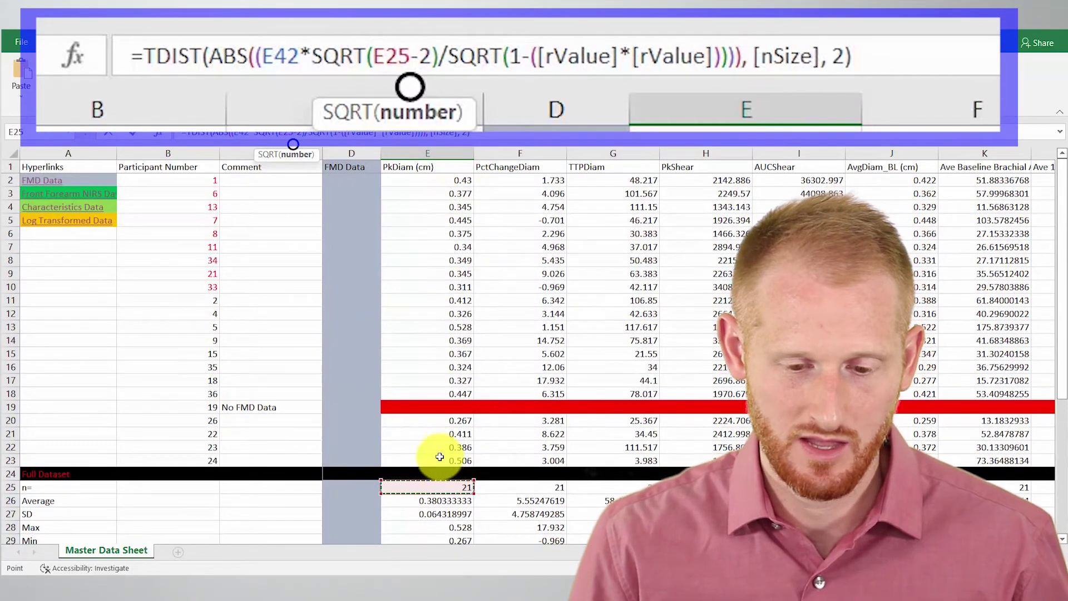
scroll(435, 416, "down", 5)
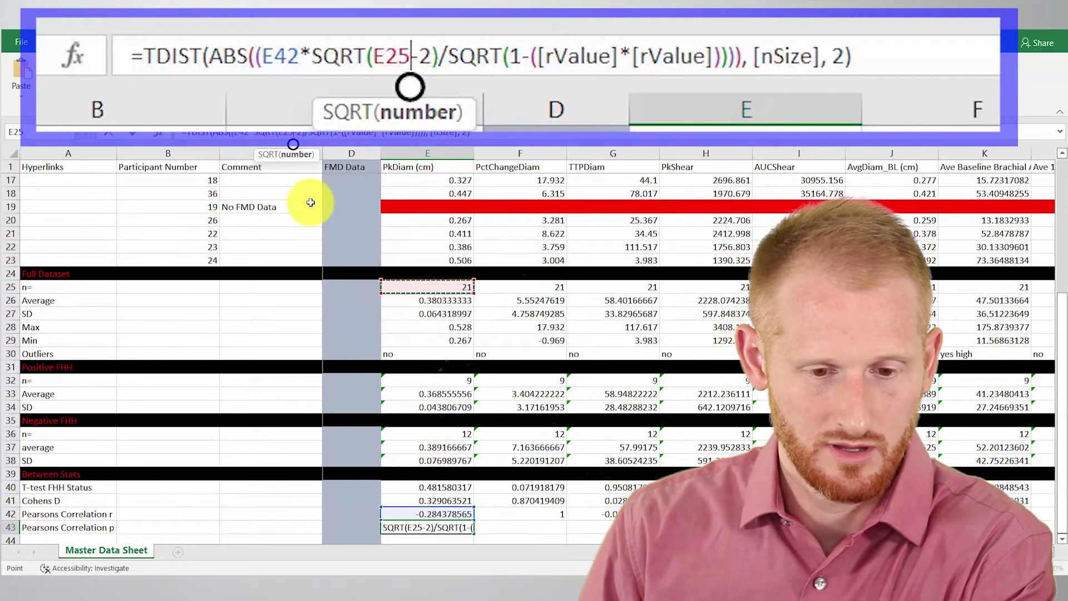
Step: Replace both r-squared [rValue] placeholders with E42, making E42*E42
left_click(377, 136)
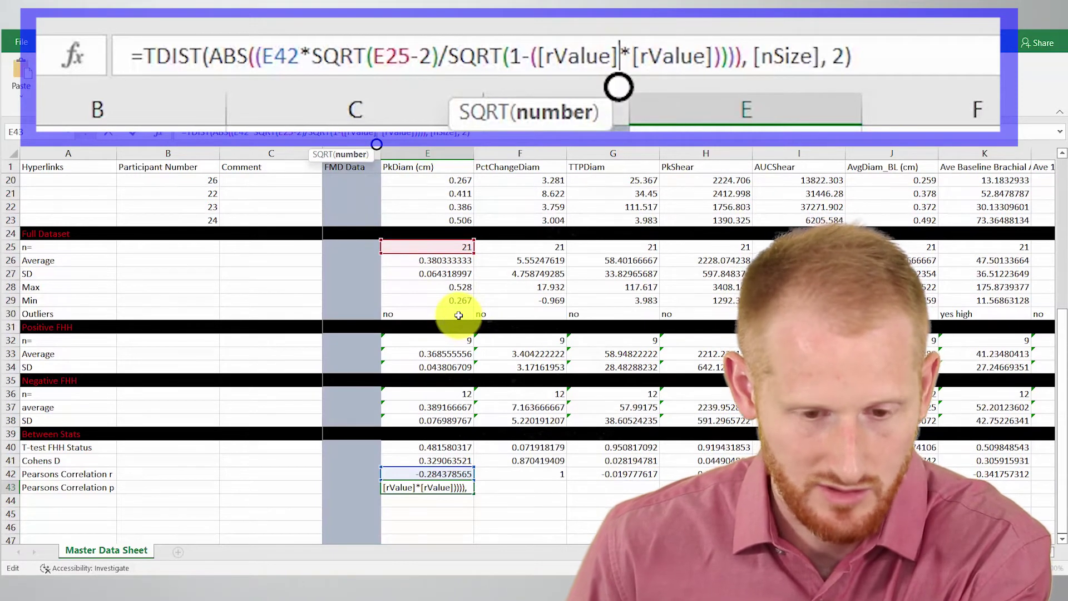
key("BackSpace")
key("BackSpace")
key("BackSpace")
key("BackSpace")
key("BackSpace")
key("BackSpace")
key("BackSpace")
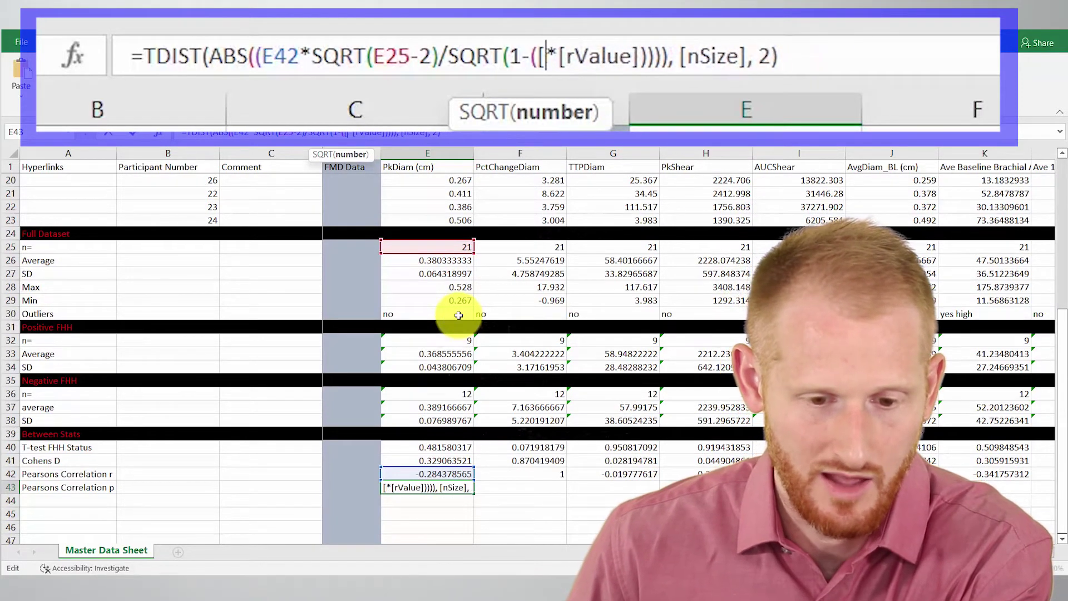
key("BackSpace")
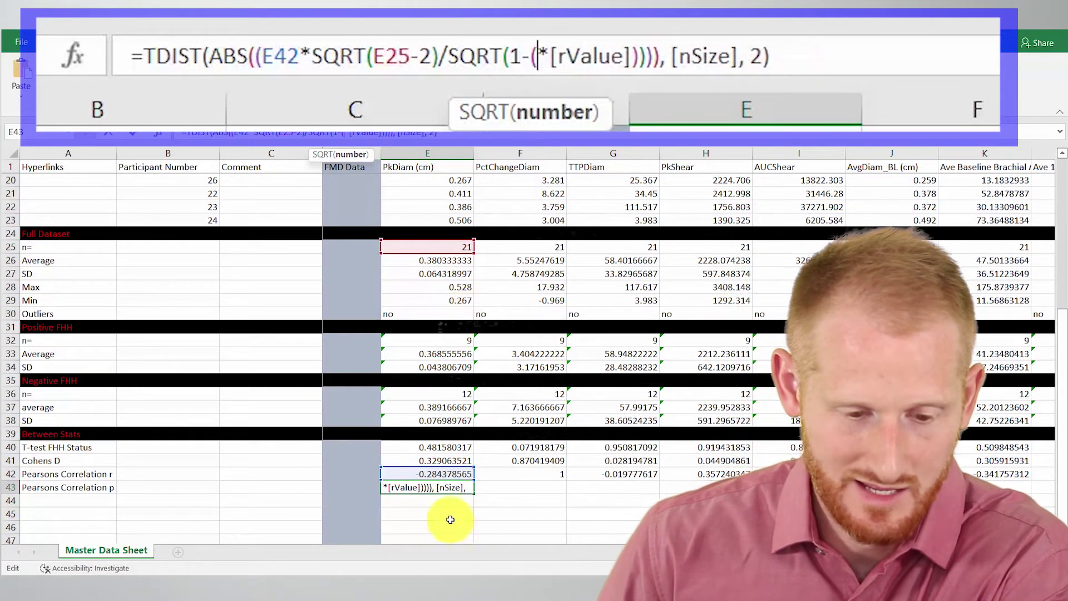
left_click(446, 474)
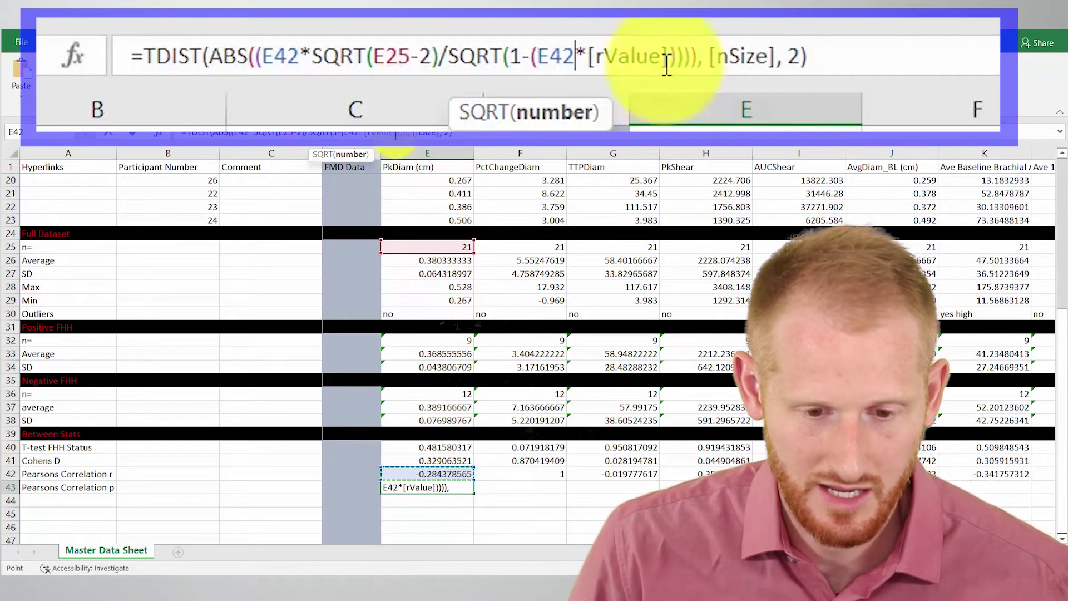
left_click(667, 65)
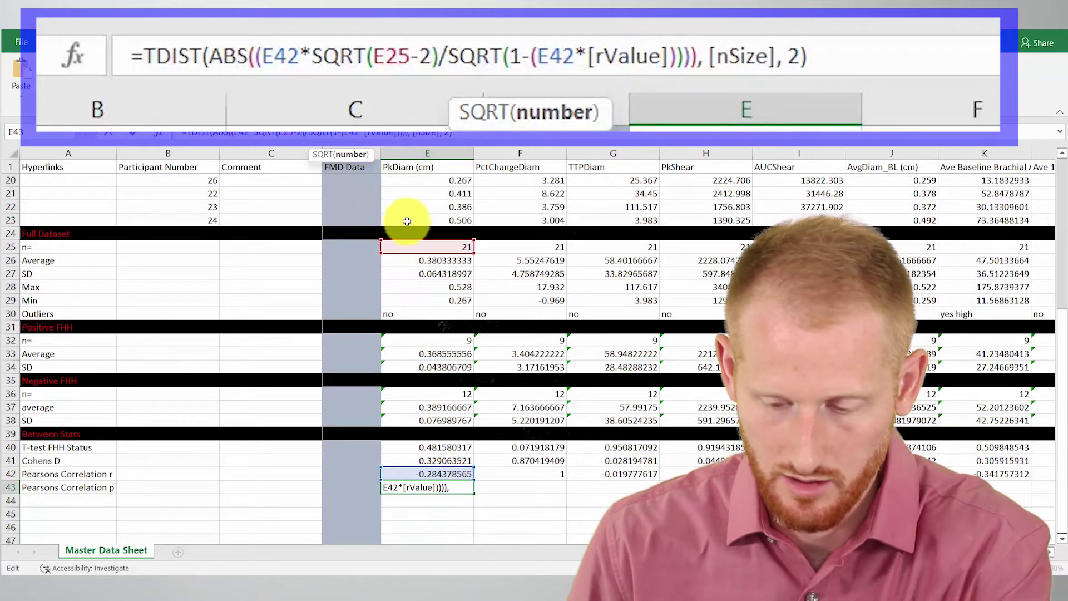
key("BackSpace")
key("BackSpace")
key("BackSpace")
key("BackSpace")
key("BackSpace")
key("BackSpace")
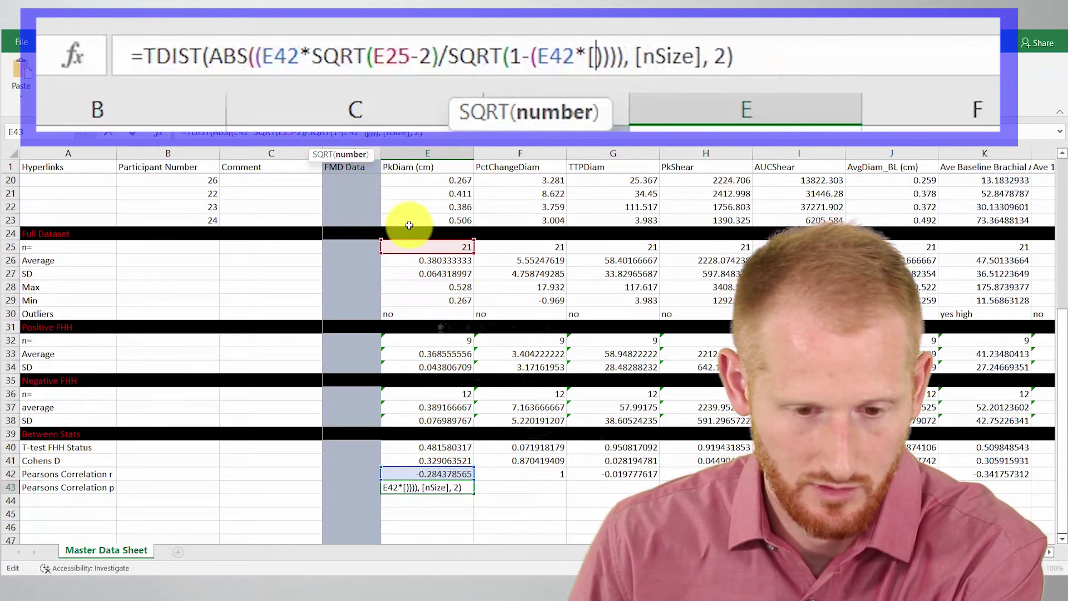
key("Delete")
key("BackSpace")
left_click(443, 474)
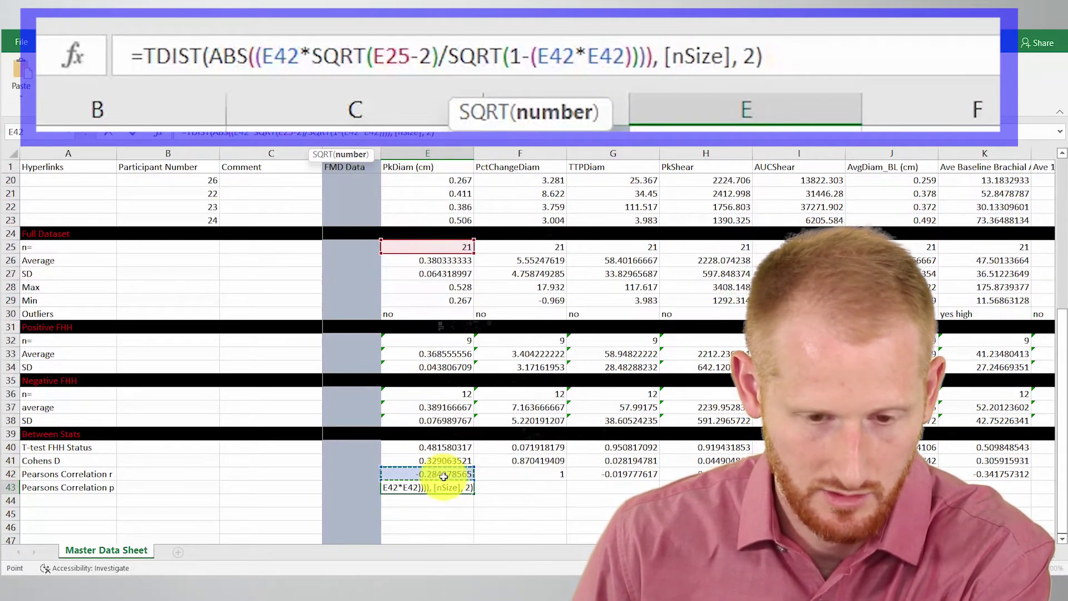
Step: Set the degrees-of-freedom argument to E25 and commit, giving p-value 0.210068792
left_click(727, 55)
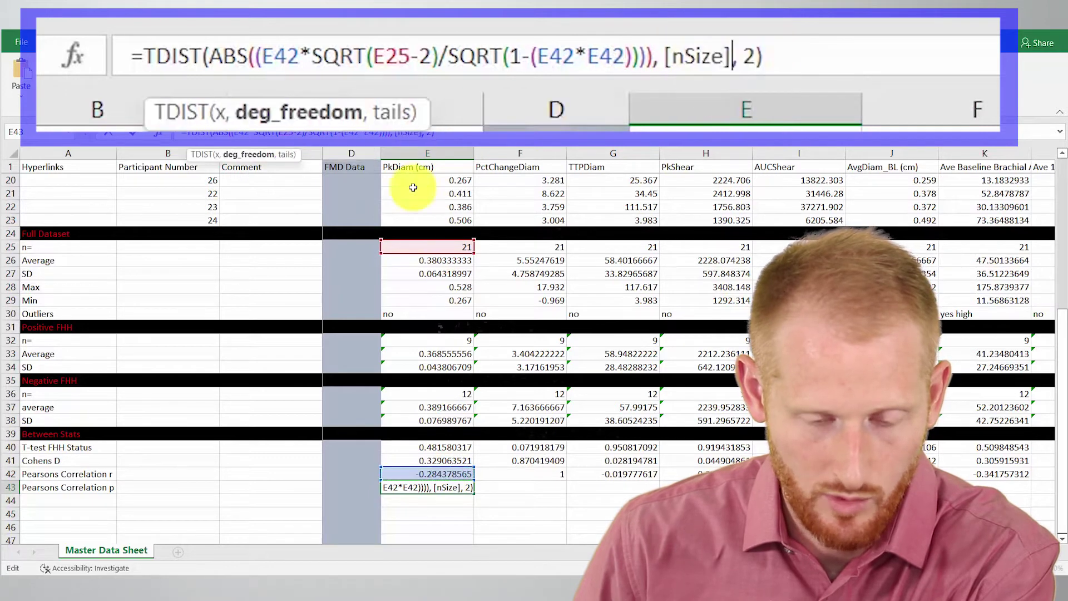
key("BackSpace")
key("BackSpace")
key("BackSpace")
key("BackSpace")
key("BackSpace")
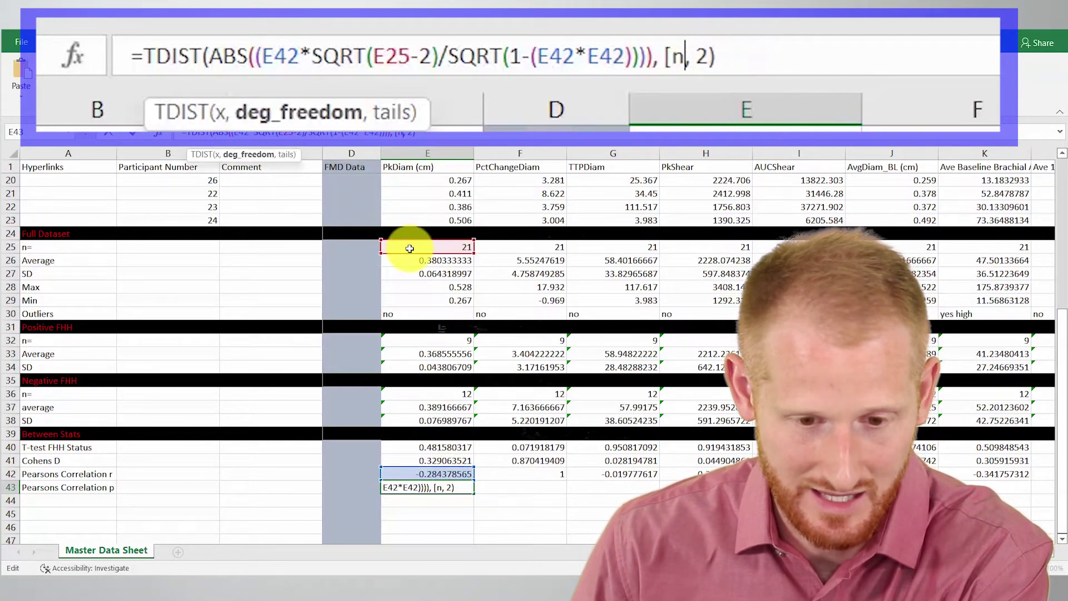
key("BackSpace")
key("BackSpace")
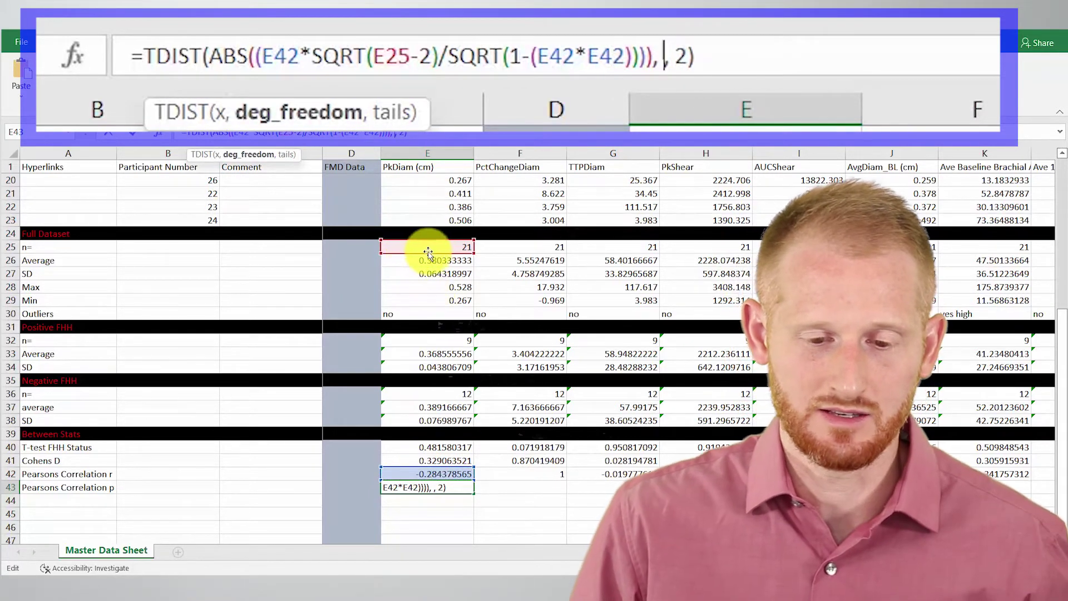
left_click(438, 247)
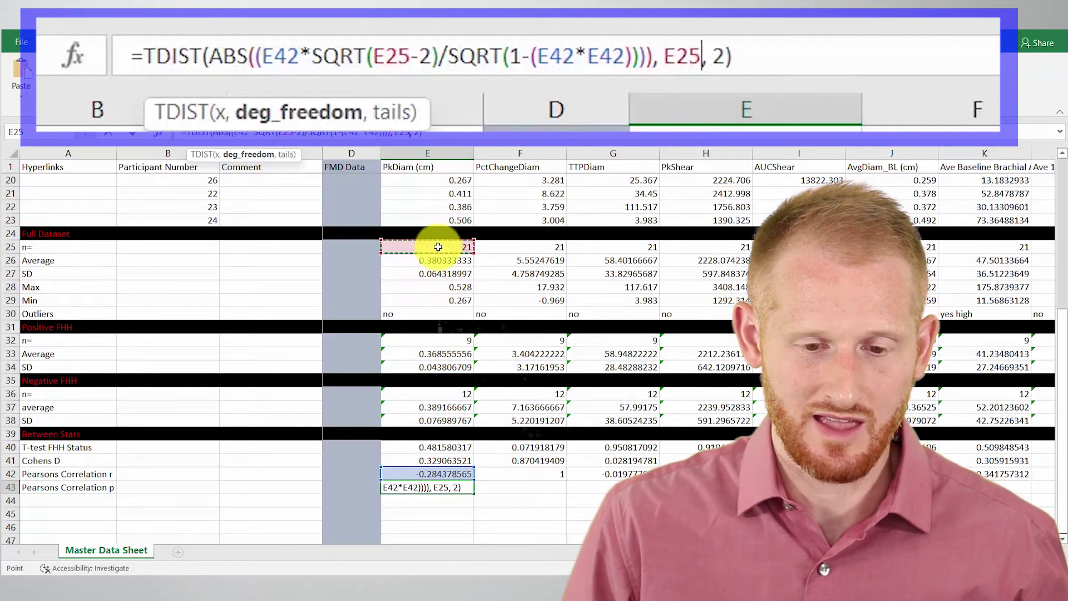
key("Return")
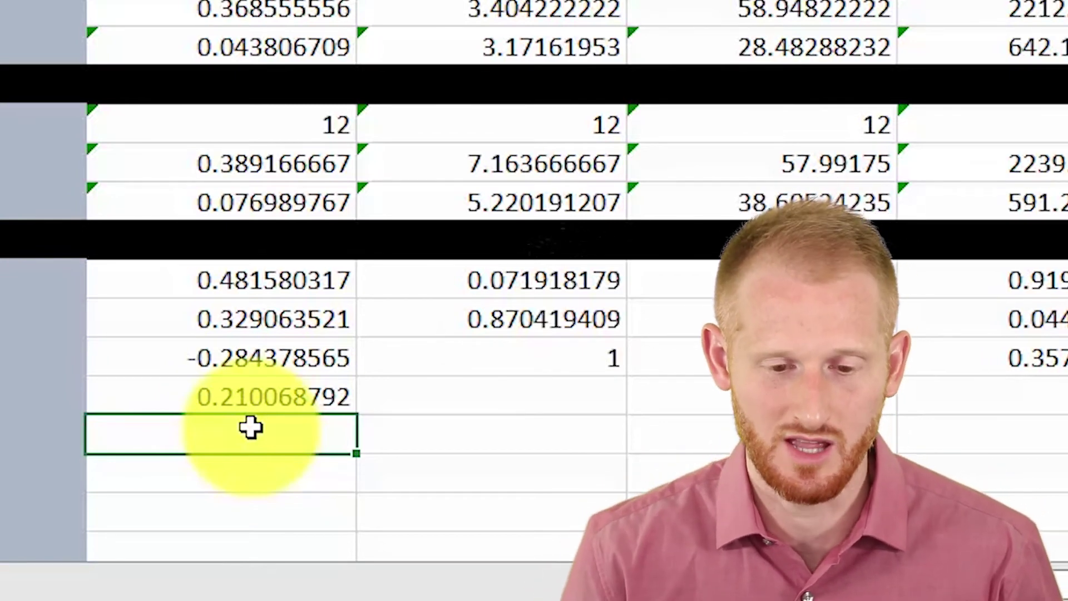
left_click(250, 355)
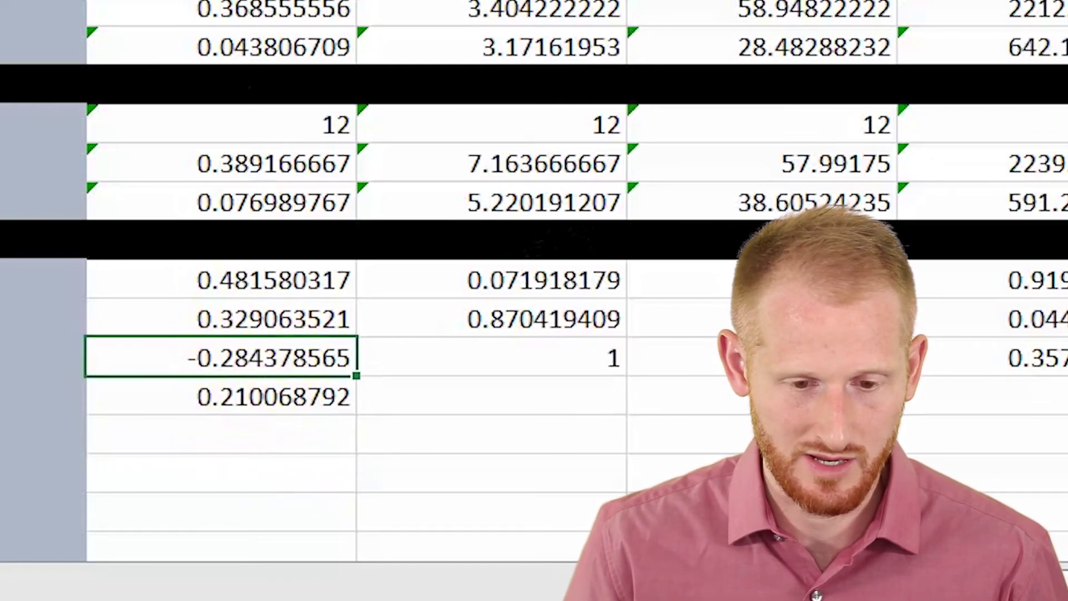
key("F2")
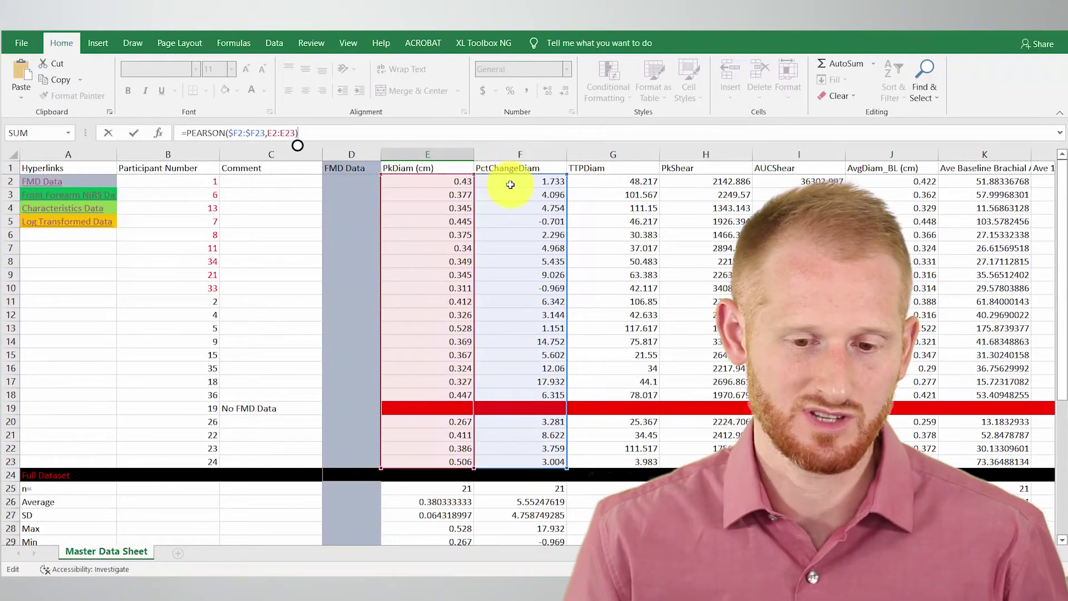
key("Return")
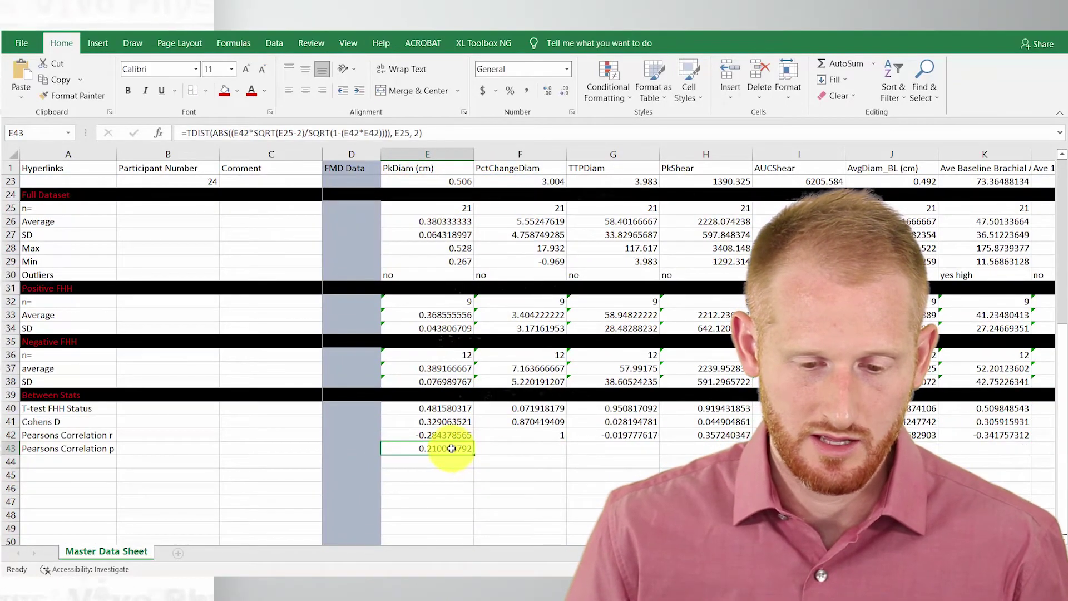
Step: Fill the E43 TDIST formula right along row 43 across the data columns
key("Down")
key("Down")
left_click(448, 446)
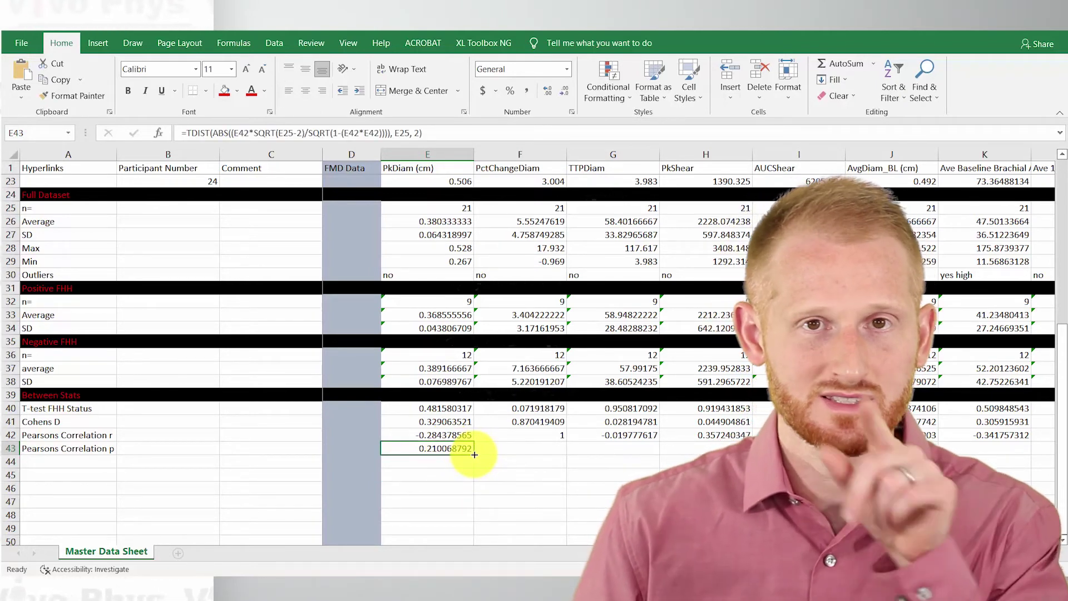
left_click_drag(475, 455, 936, 447)
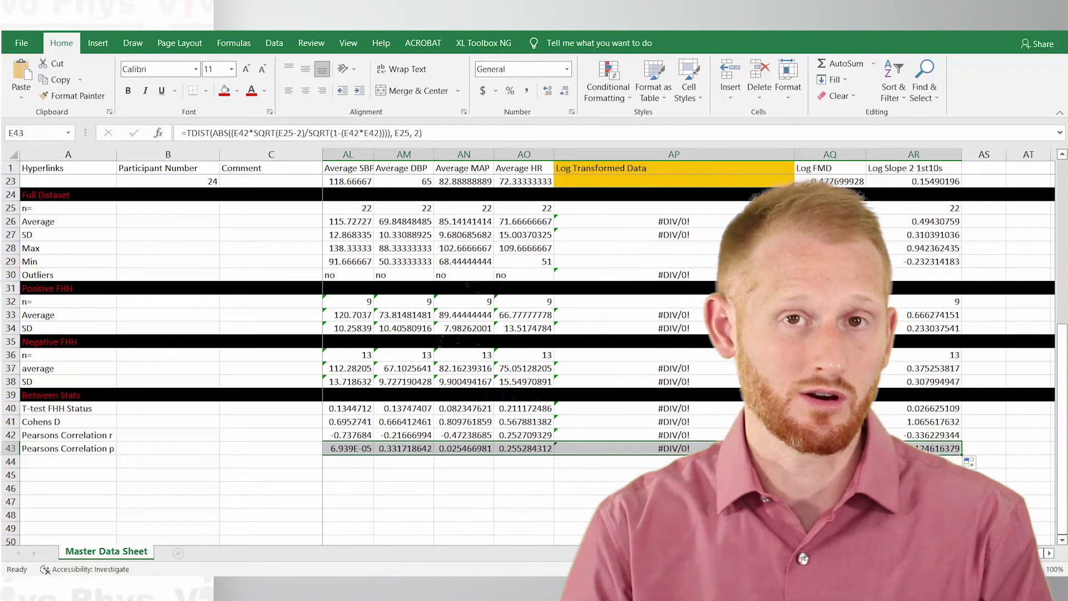